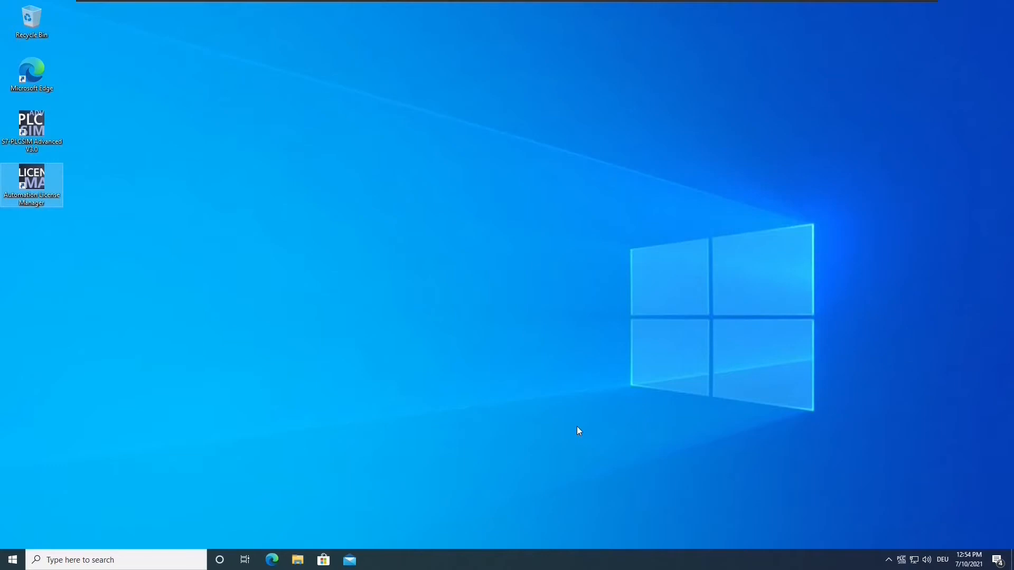
- Open the S7-PLCSIM Advanced Control Panel from the system tray icon
{"action": "left_click", "coordinate": [901, 561]}
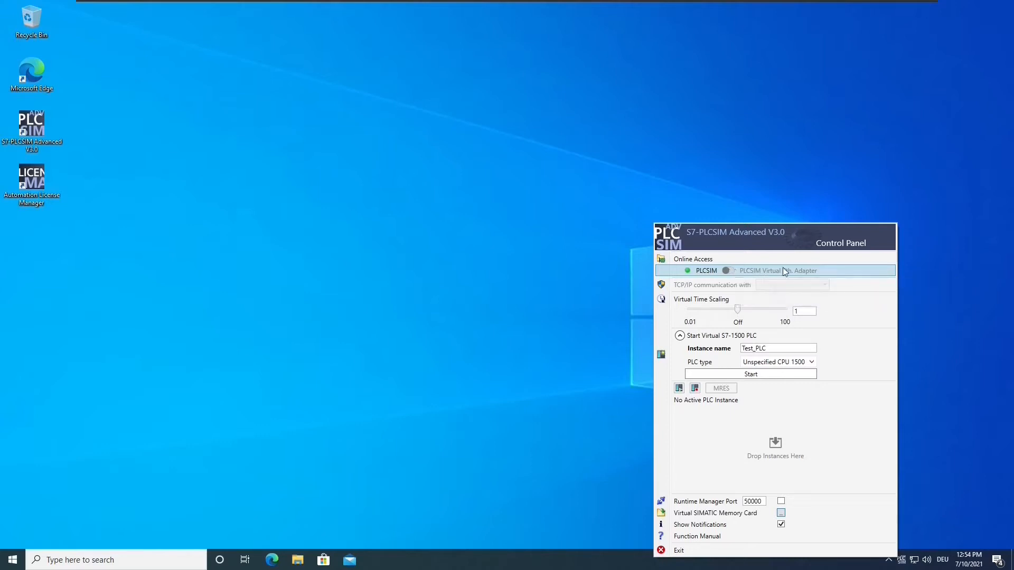
- Flip the Online Access toggle from PLCSIM to PLCSIM Virtual Eth. Adapter
{"action": "left_click", "coordinate": [730, 272]}
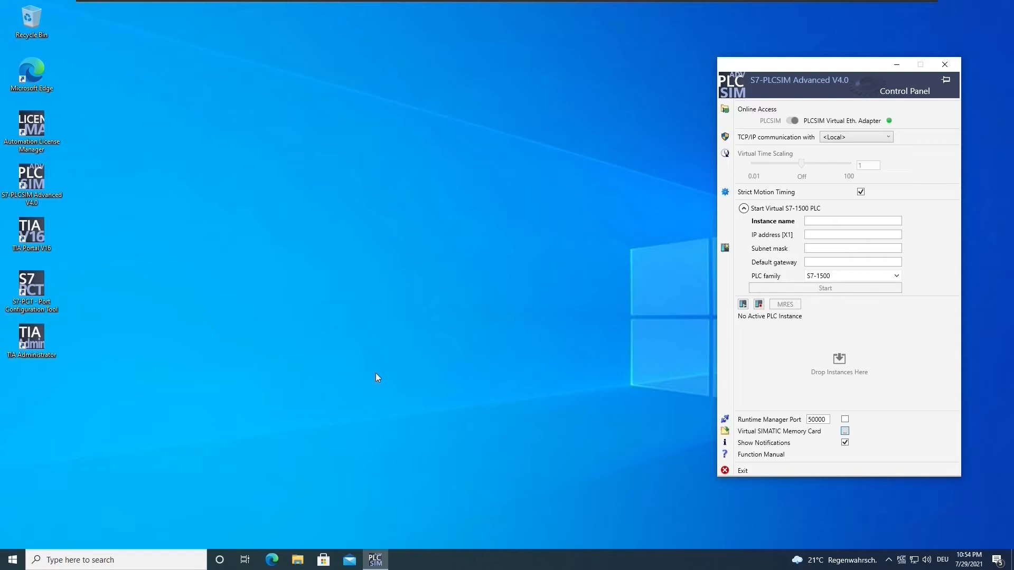
- Open Network Connections via Control Panel, Network and Sharing Center, Change adapter settings
{"action": "key", "text": "super+s"}
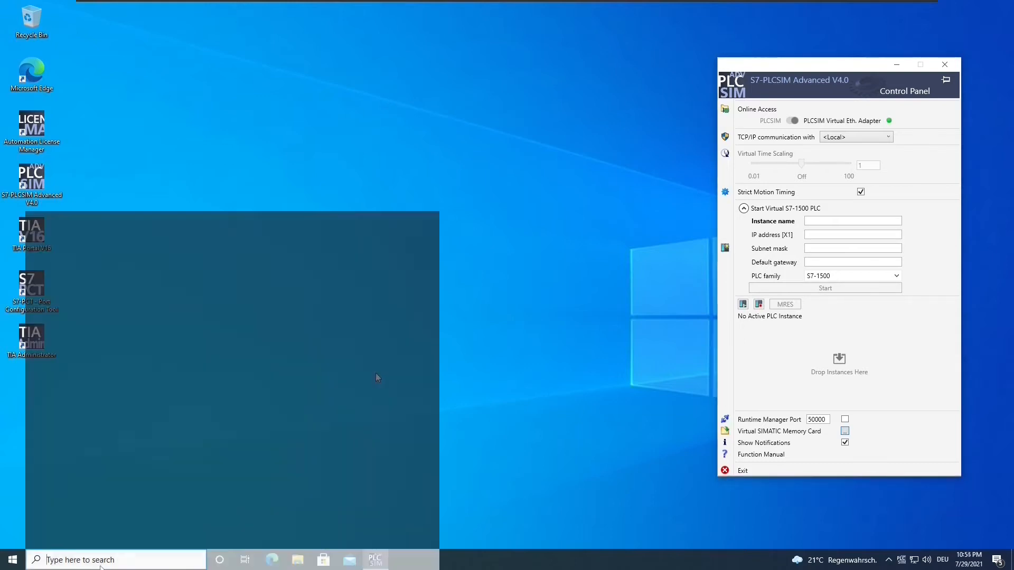
{"action": "type", "text": "c"}
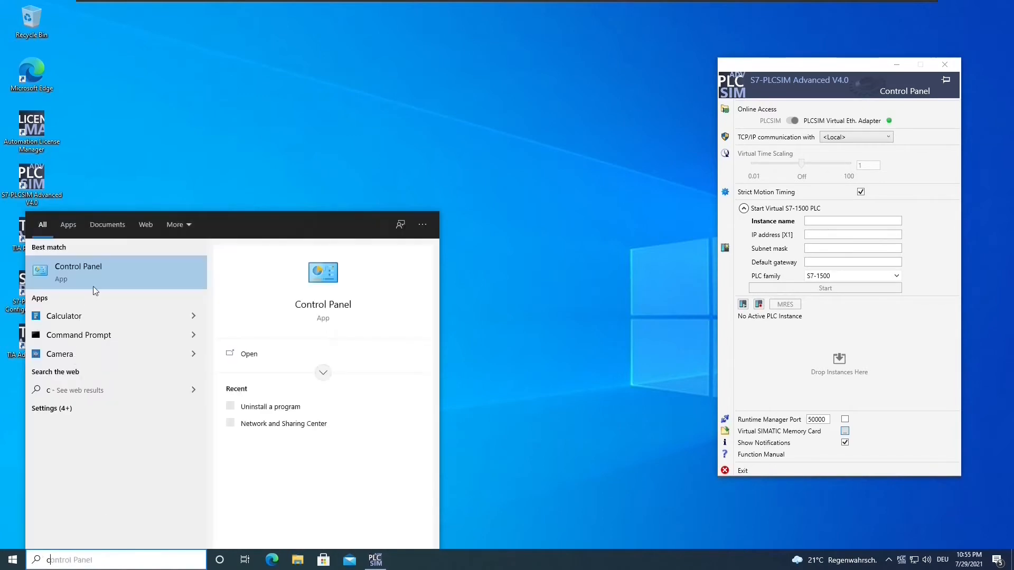
{"action": "left_click", "coordinate": [103, 272]}
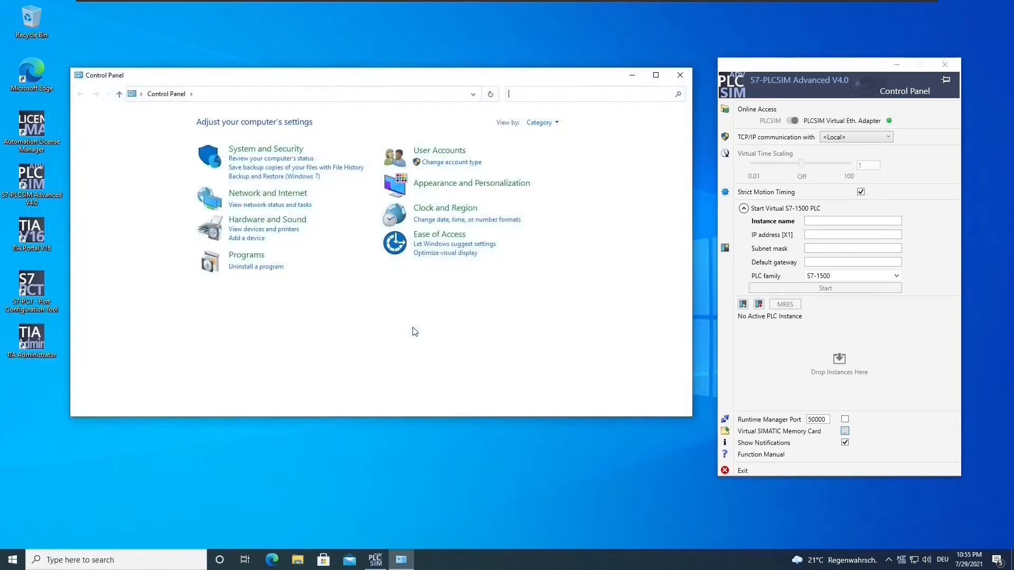
{"action": "left_click", "coordinate": [279, 193]}
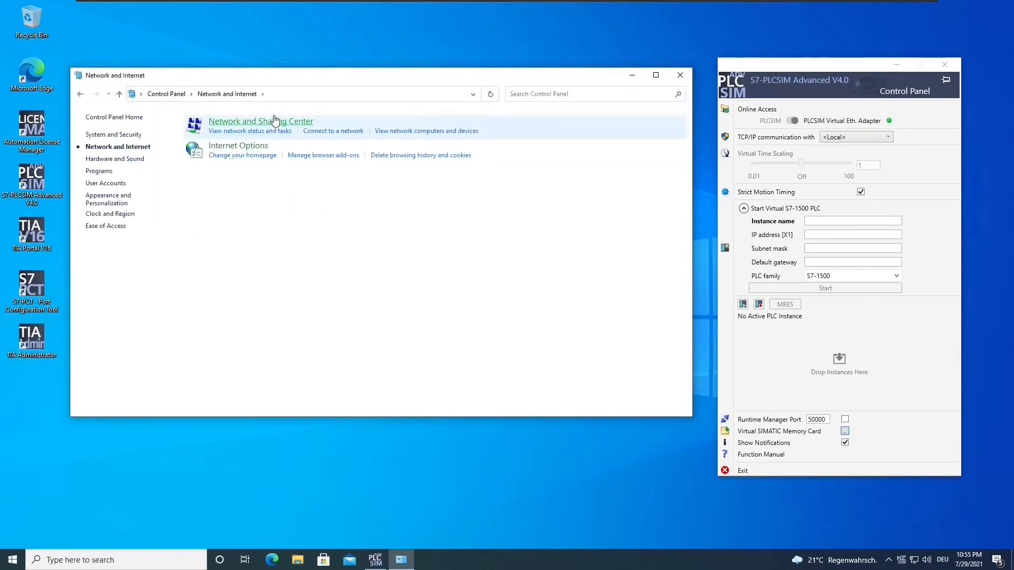
{"action": "left_click", "coordinate": [274, 121]}
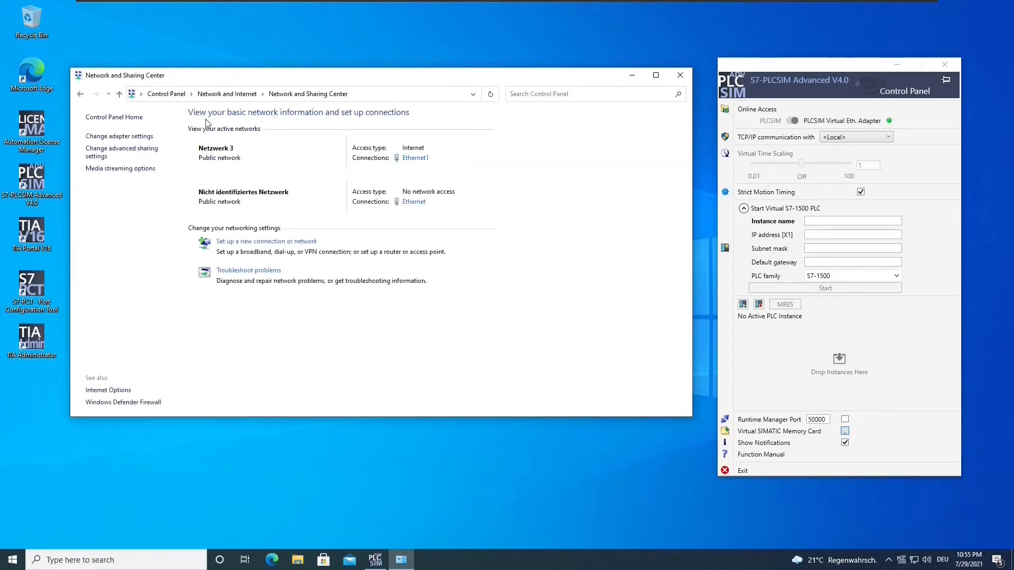
{"action": "left_click", "coordinate": [135, 137]}
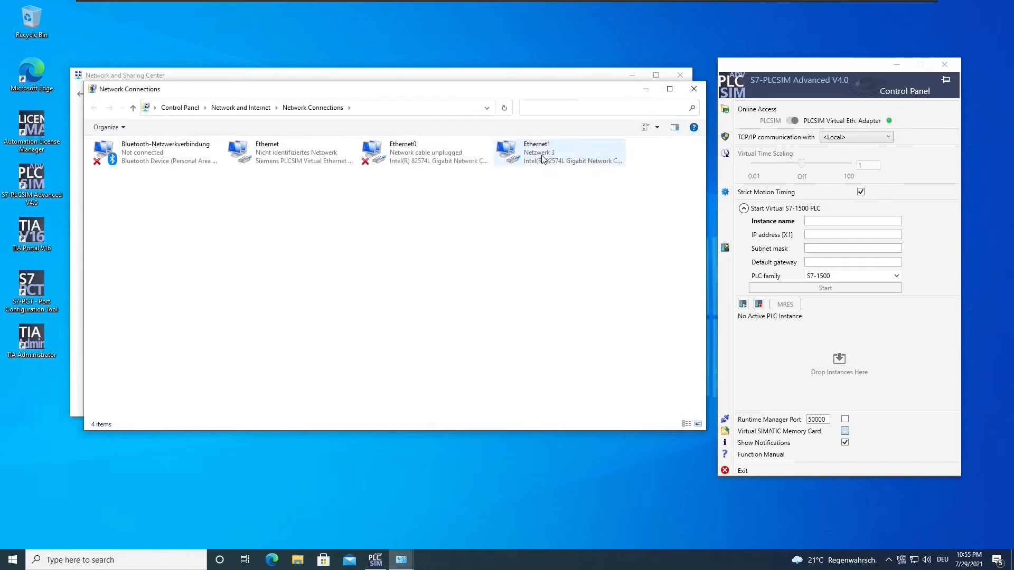
- Alternately select the PLCSIM virtual Ethernet adapter and the physical Ethernet1 adapter to compare them
{"action": "left_click", "coordinate": [543, 160]}
{"action": "left_click", "coordinate": [561, 192]}
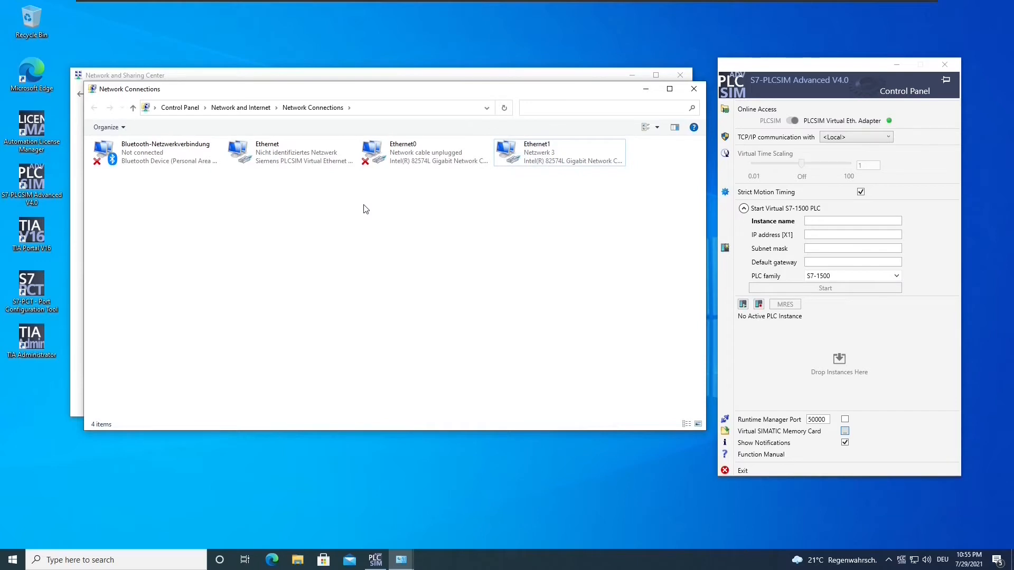
{"action": "left_click", "coordinate": [302, 156]}
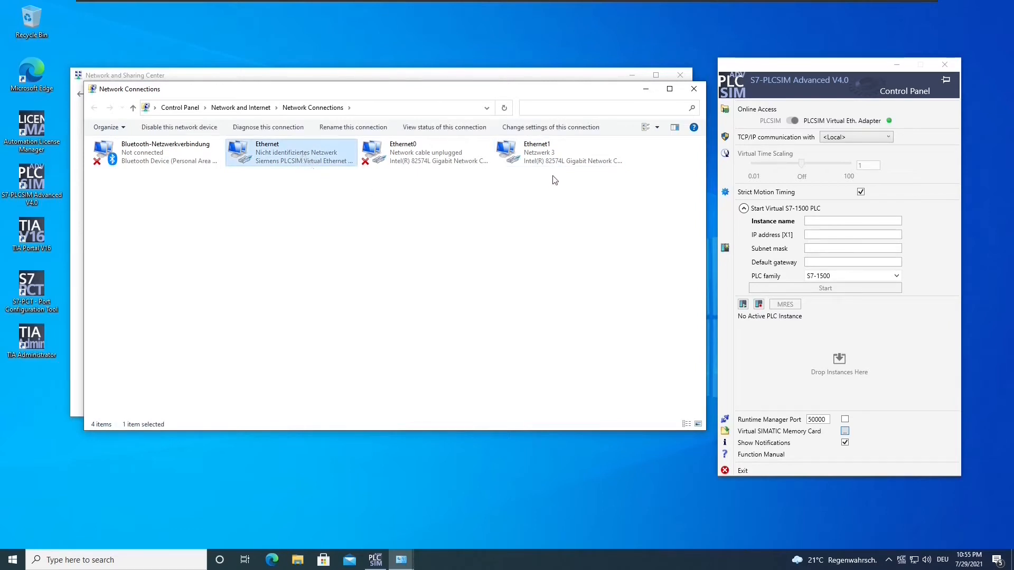
{"action": "left_click", "coordinate": [556, 160]}
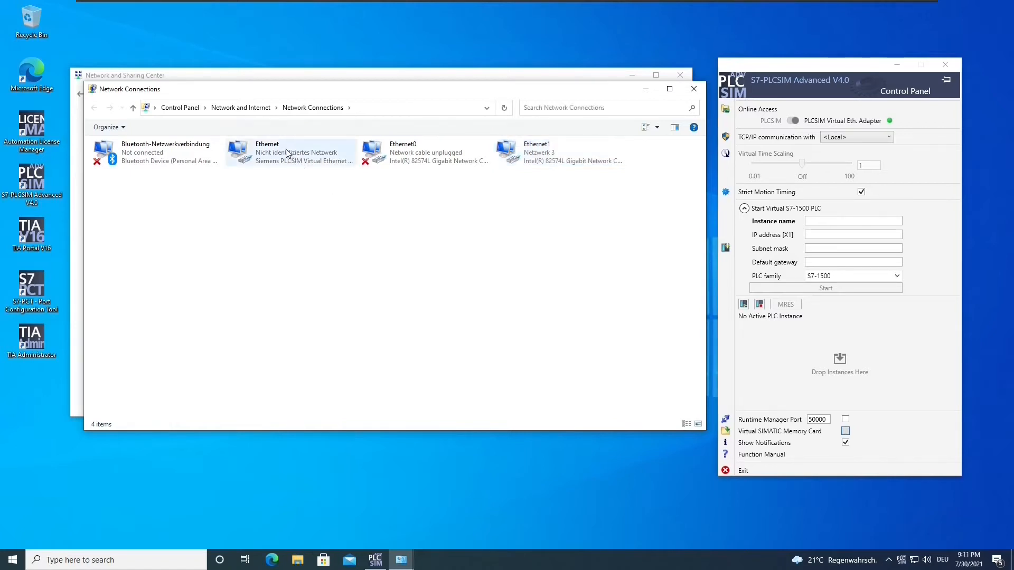
{"action": "left_click", "coordinate": [289, 158]}
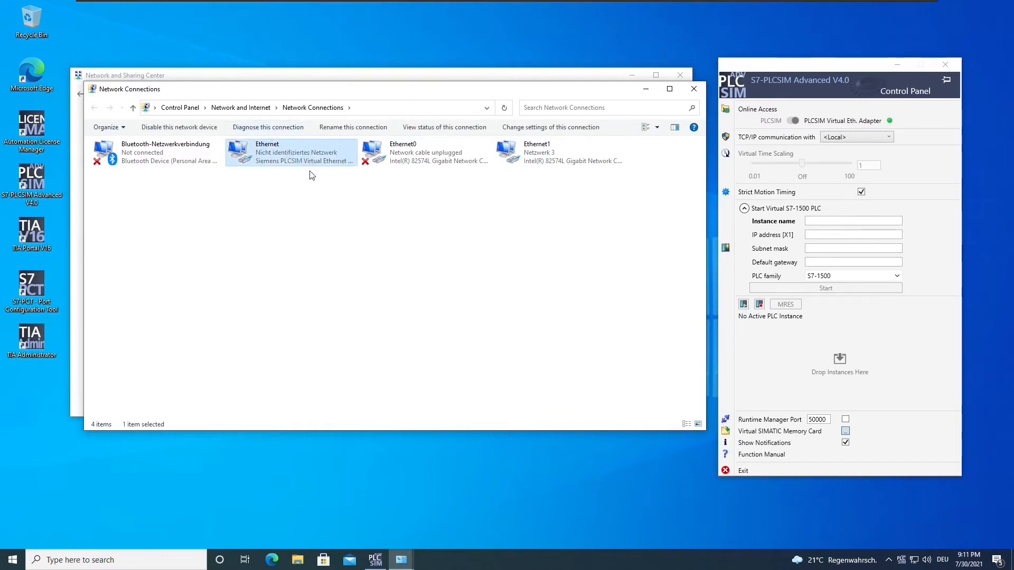
{"action": "left_click", "coordinate": [539, 156]}
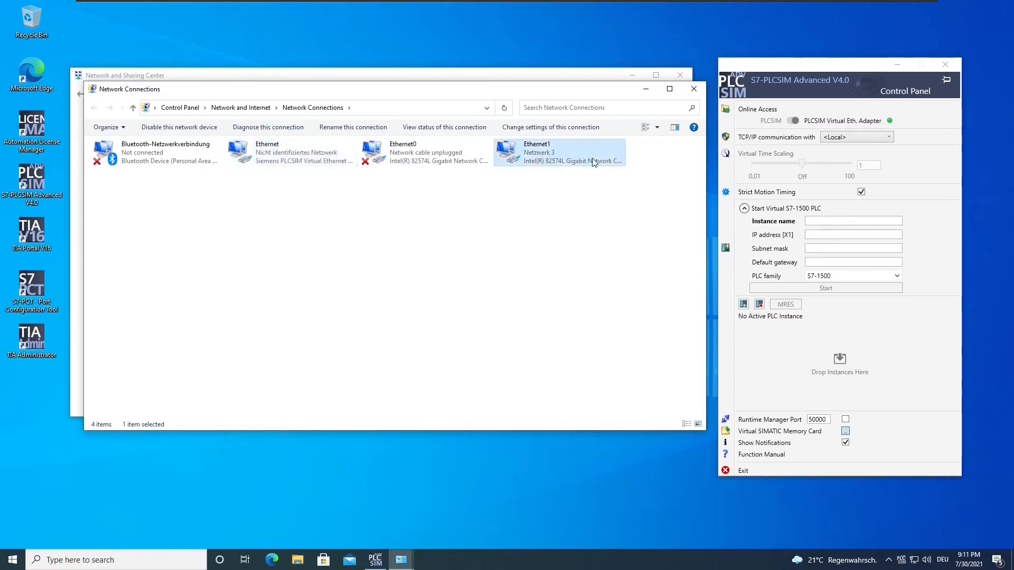
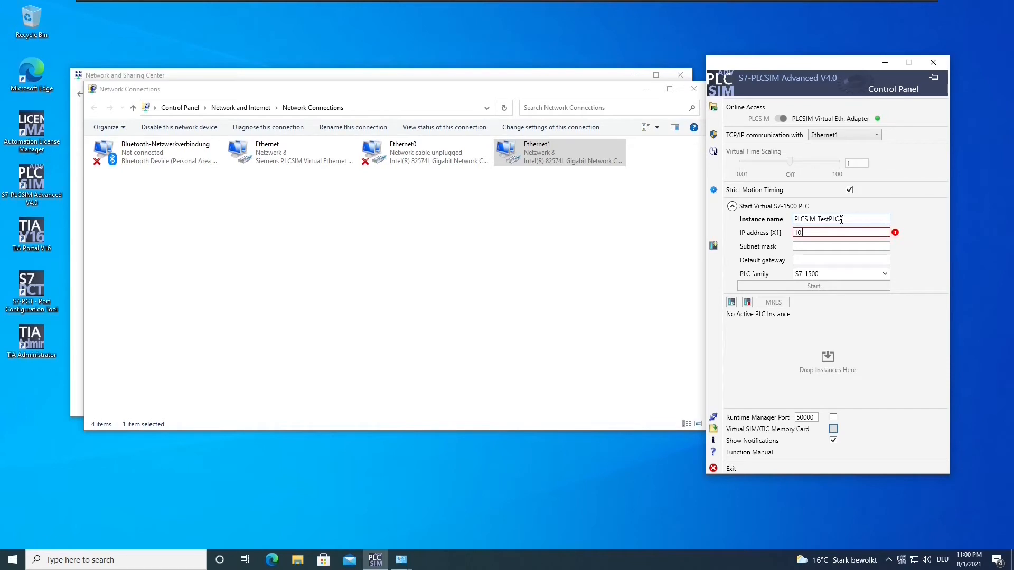
- Start PLCSIM_TestPLC2 at 10.12.25.4, mask 255.255.255.0, accepting the 21-day trial license
{"action": "type", "text": "5.4"}
{"action": "key", "text": "Tab"}
{"action": "type", "text": "255.255.255.0"}
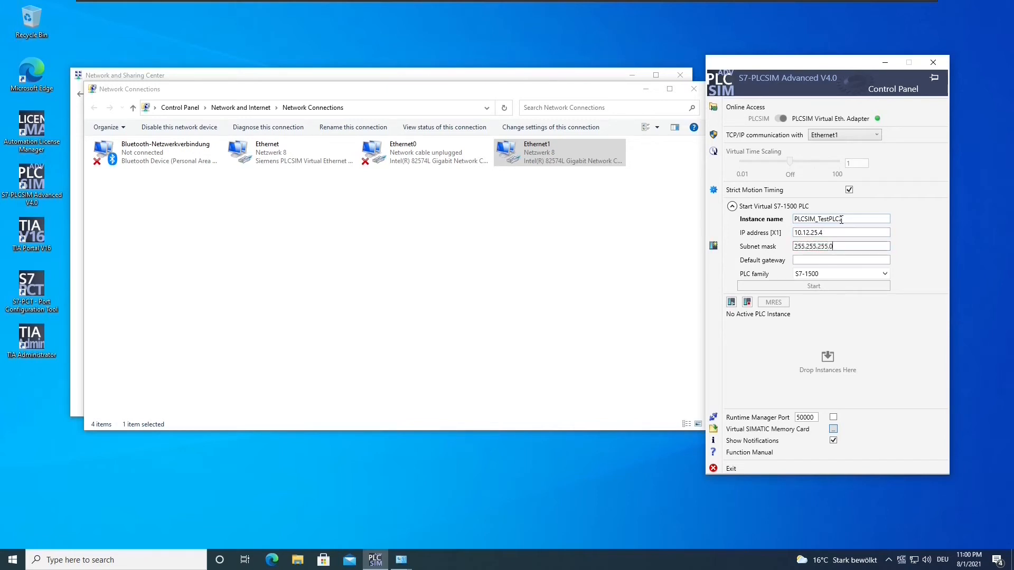
{"action": "left_click", "coordinate": [812, 292]}
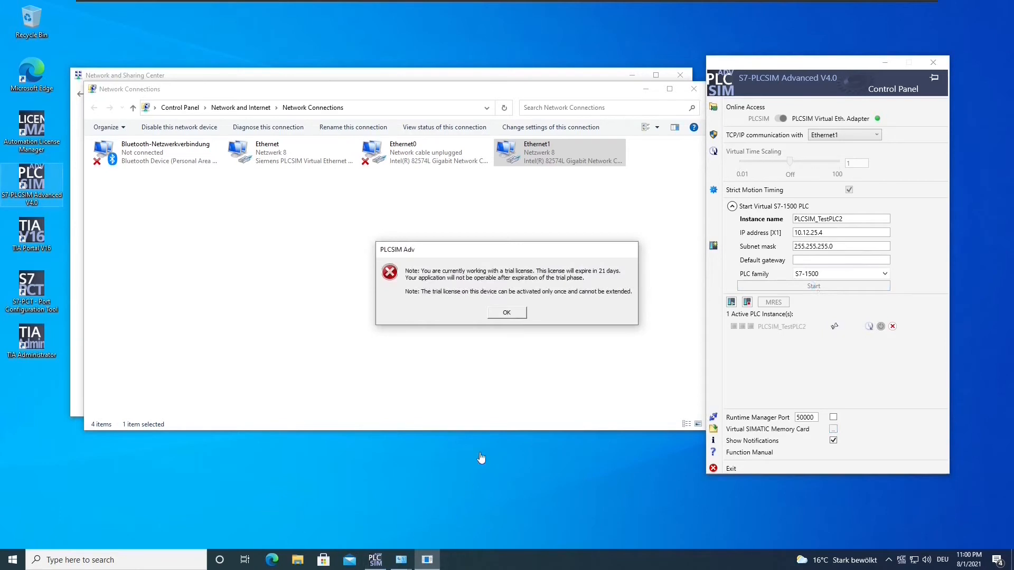
{"action": "left_click", "coordinate": [509, 313]}
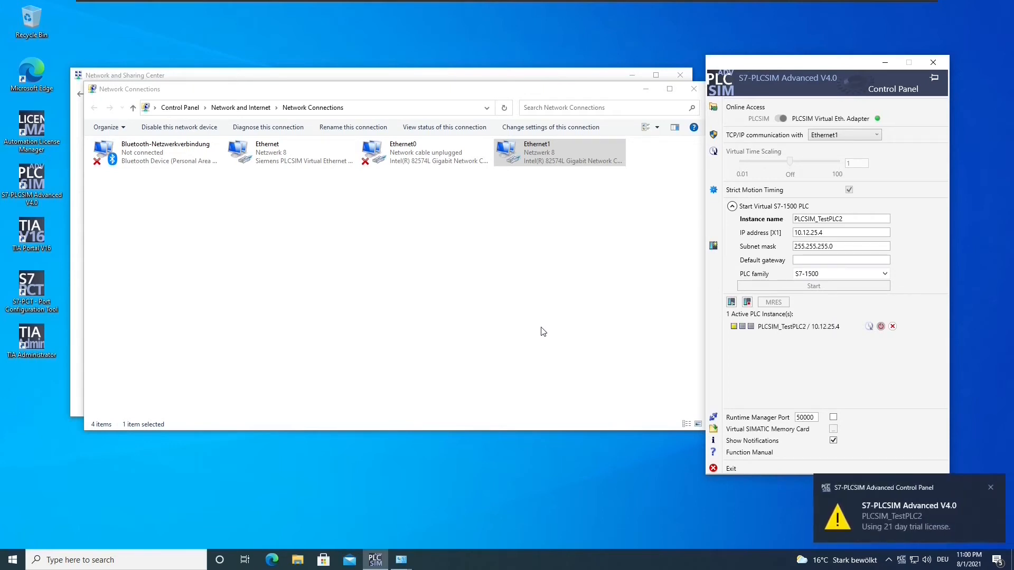
{"action": "left_click", "coordinate": [990, 486]}
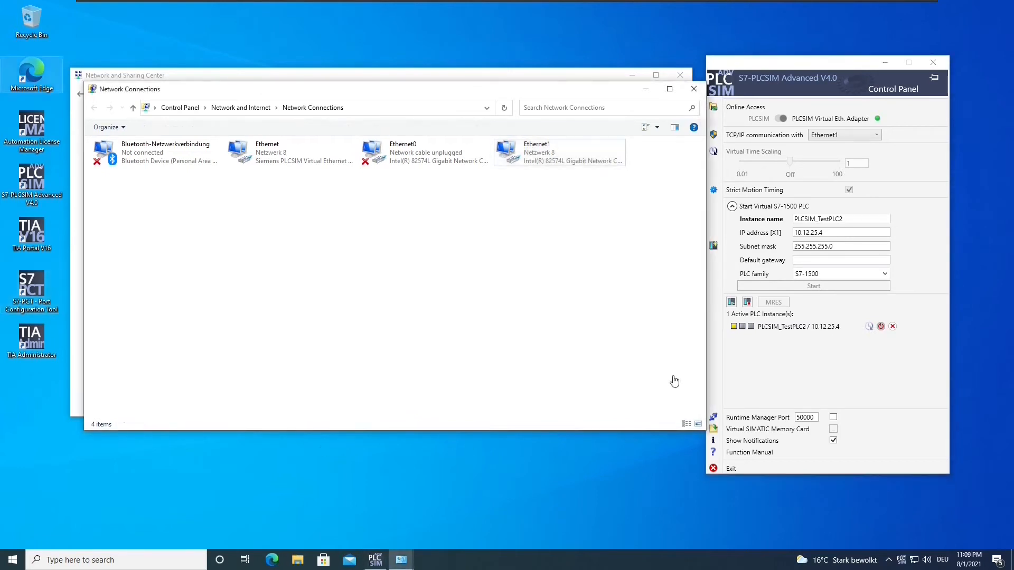
- Set Ethernet1's IPv4 to static address 10.12.25.5 with mask 255.255.255.0 and apply
{"action": "right_click", "coordinate": [534, 149]}
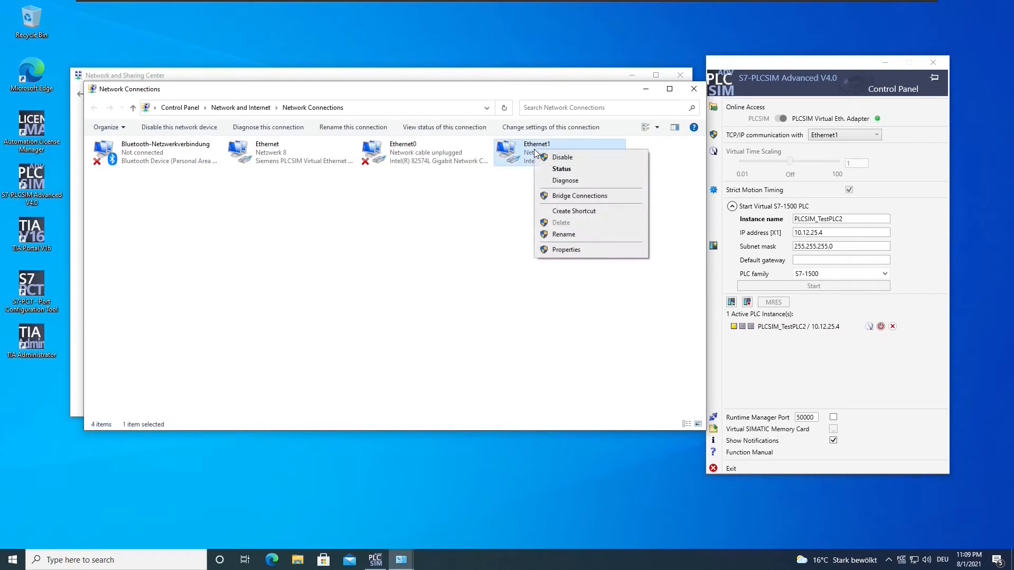
{"action": "left_click", "coordinate": [570, 251]}
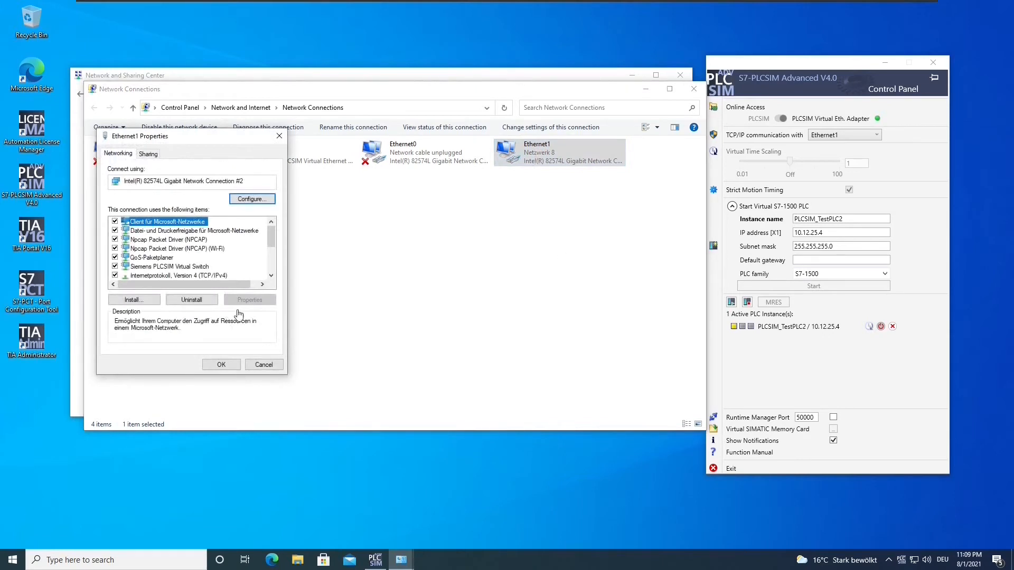
{"action": "left_click_drag", "start_coordinate": [271, 233], "coordinate": [267, 242]}
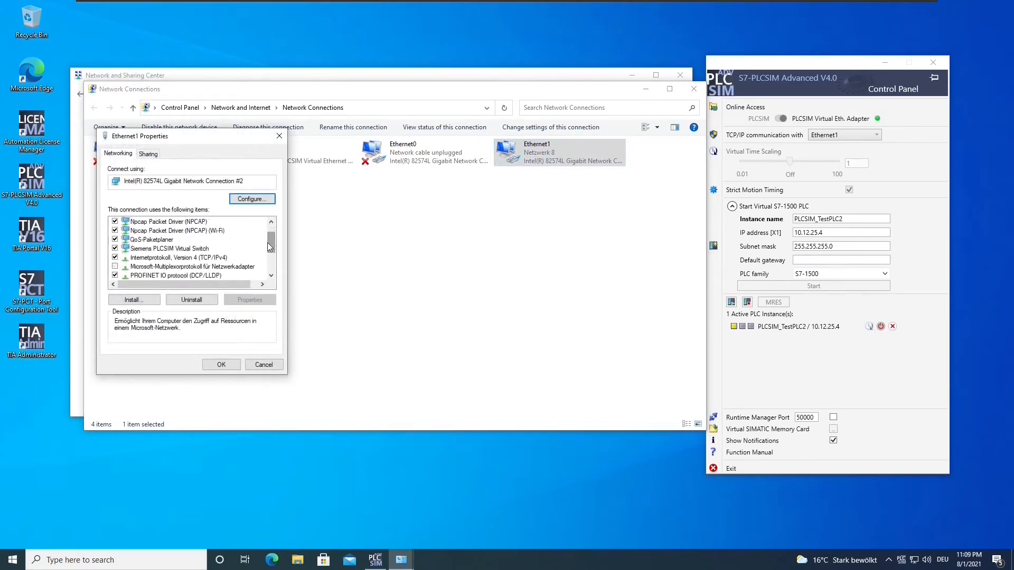
{"action": "left_click", "coordinate": [232, 257]}
{"action": "left_click", "coordinate": [256, 300]}
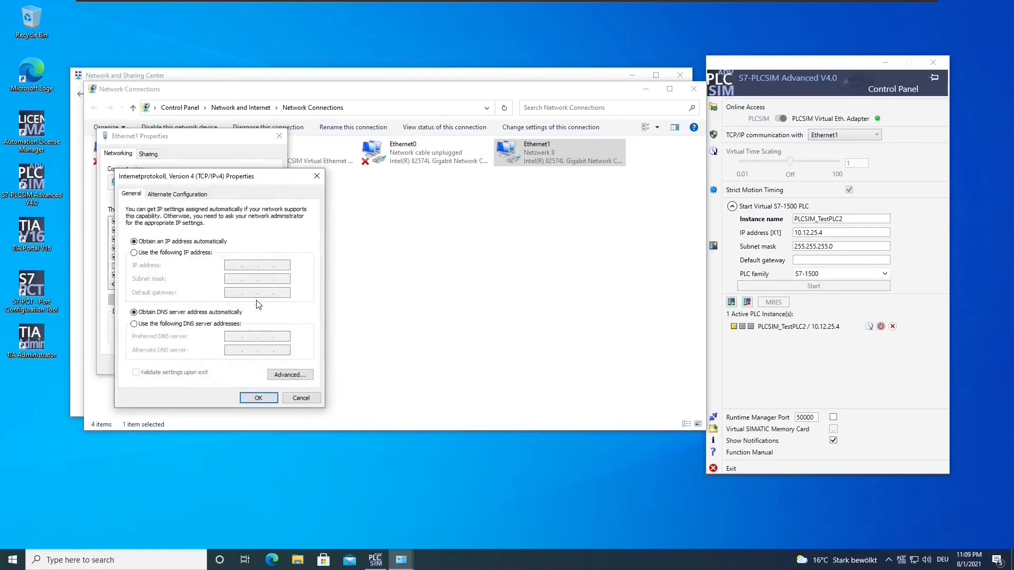
{"action": "left_click", "coordinate": [183, 254]}
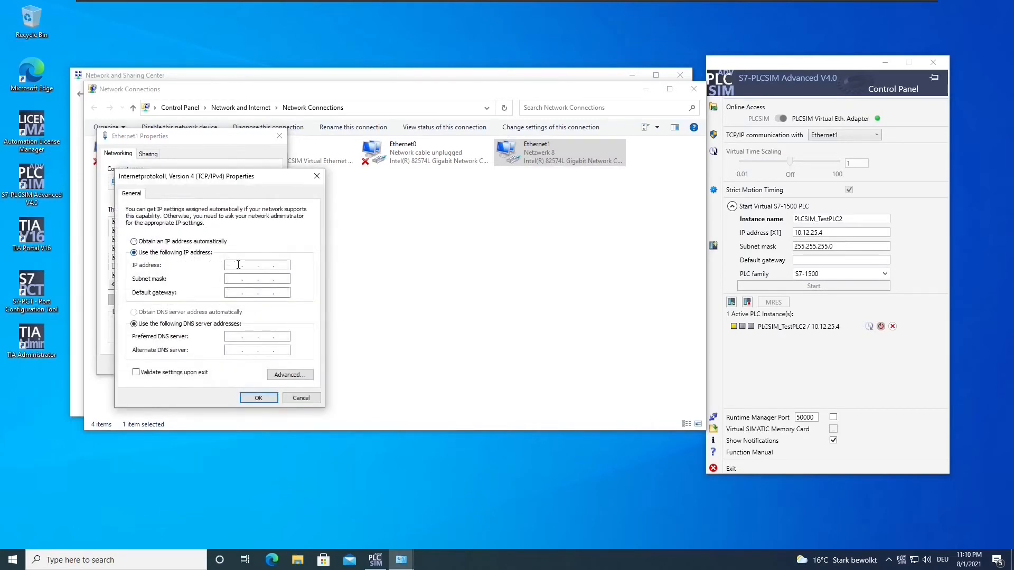
{"action": "left_click", "coordinate": [257, 265]}
{"action": "type", "text": "10 . 12"}
{"action": "key", "text": "Tab"}
{"action": "type", "text": "255 . 255 . 255"}
{"action": "left_click", "coordinate": [262, 399]}
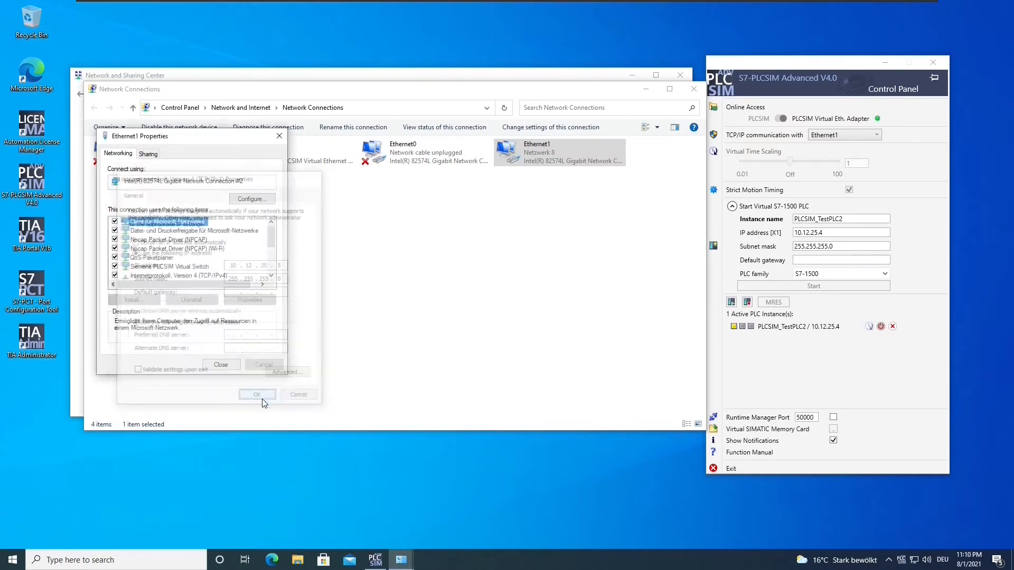
{"action": "left_click", "coordinate": [220, 365]}
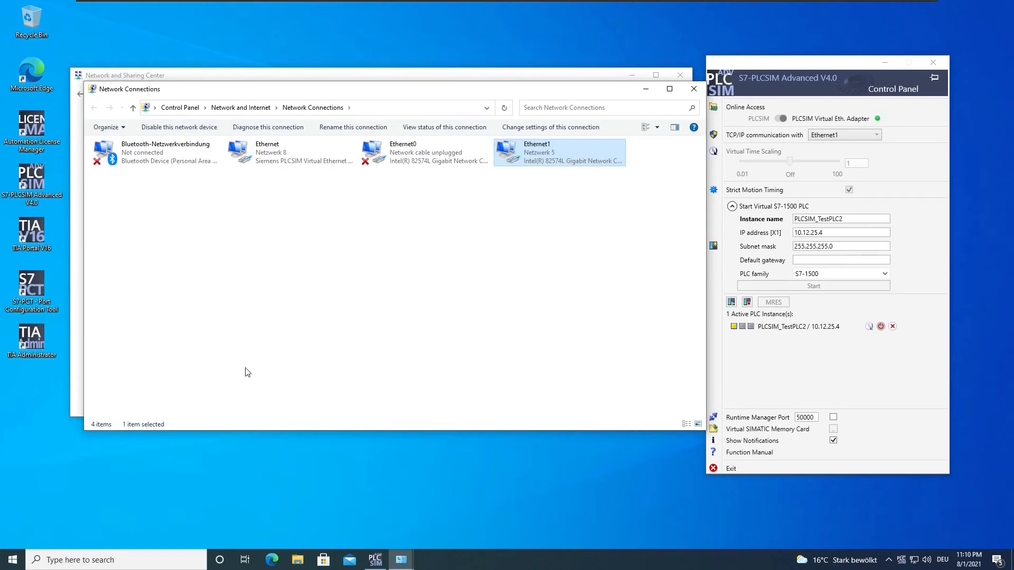
- Open the IPv4 properties of the PLCSIM virtual Ethernet adapter
{"action": "left_click", "coordinate": [275, 156]}
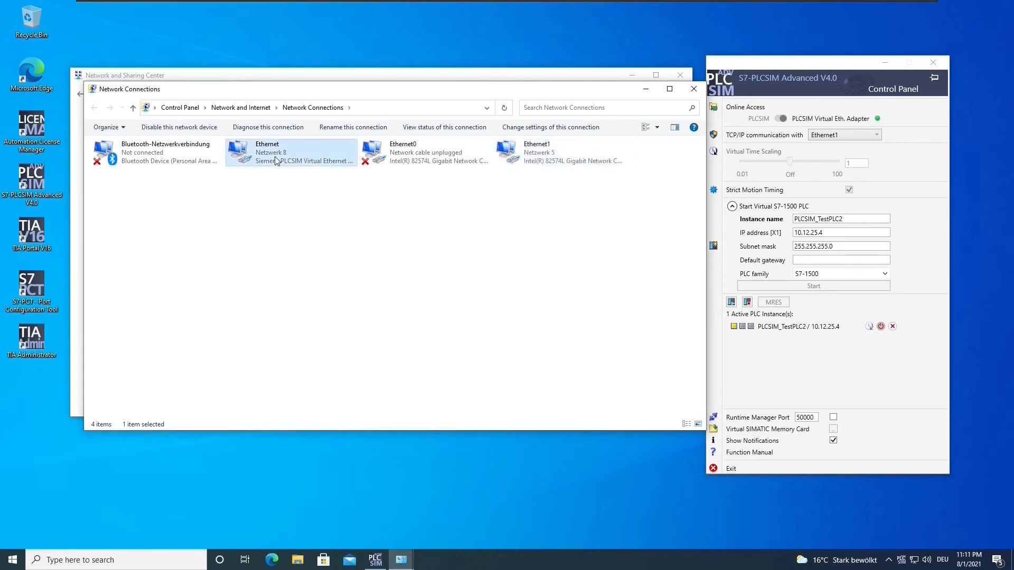
{"action": "right_click", "coordinate": [284, 155]}
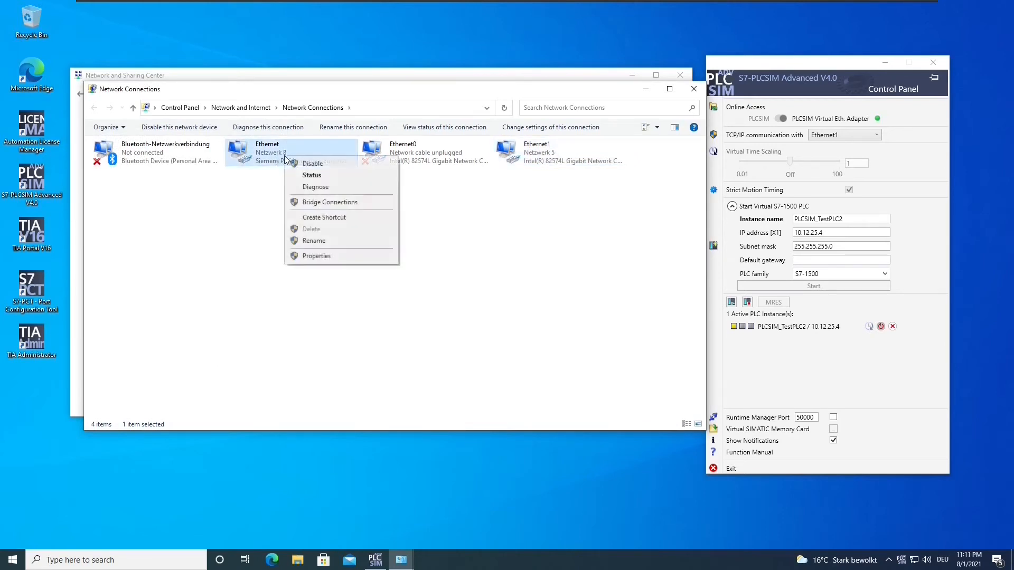
{"action": "left_click", "coordinate": [316, 256]}
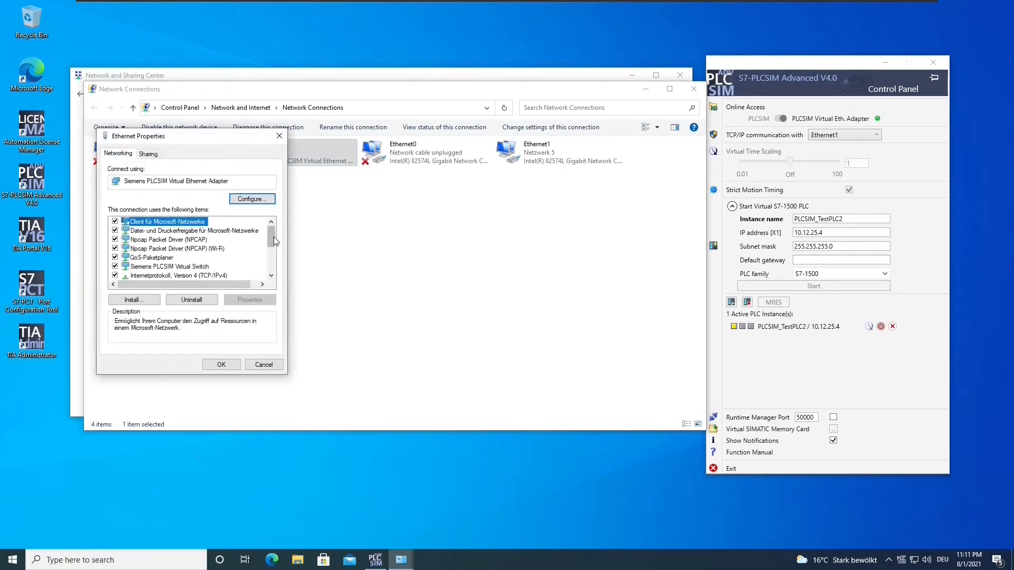
{"action": "scroll", "coordinate": [273, 236], "scroll_direction": "down", "scroll_amount": 1}
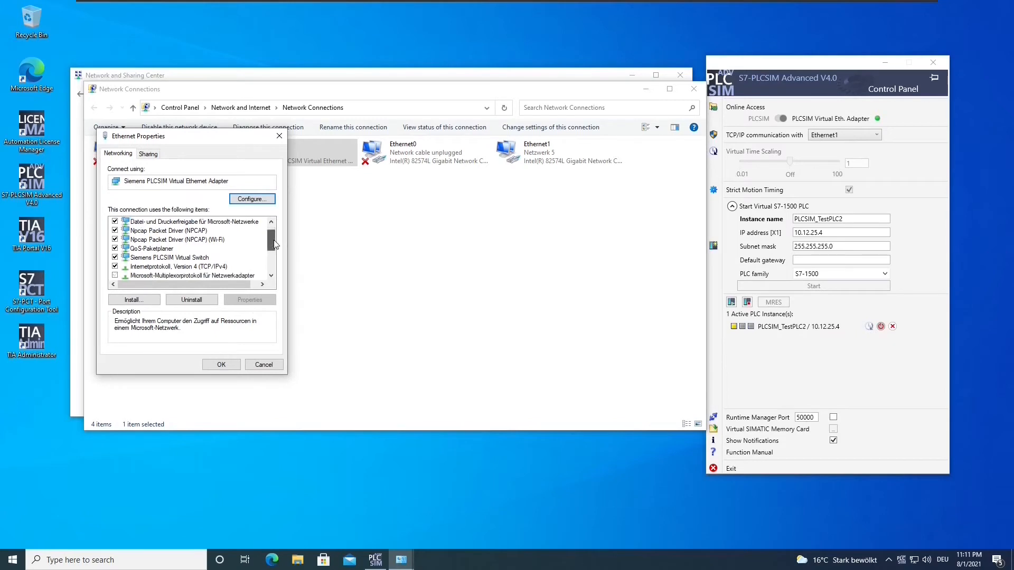
{"action": "left_click", "coordinate": [228, 269]}
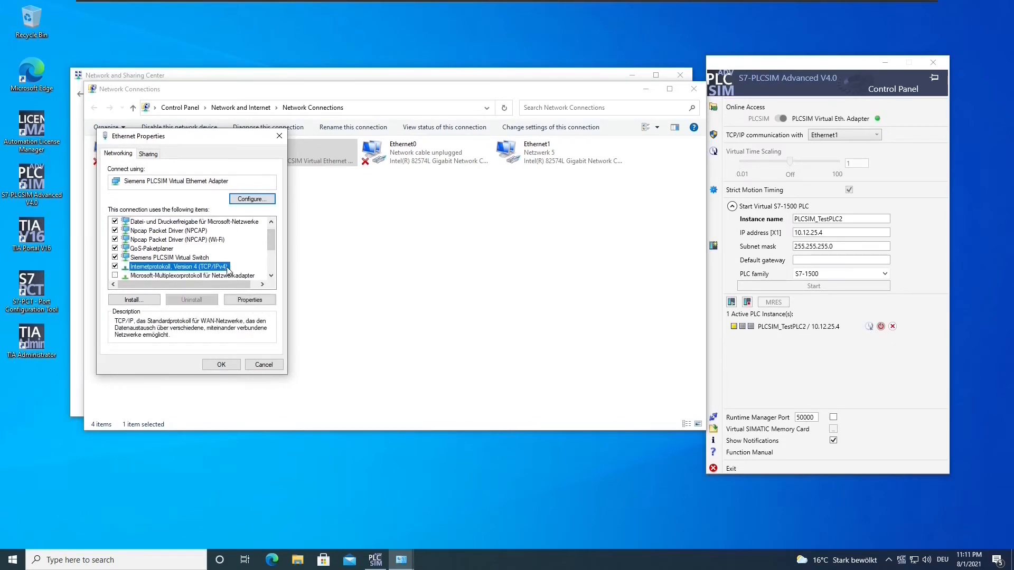
{"action": "scroll", "coordinate": [228, 269], "scroll_direction": "down", "scroll_amount": 1}
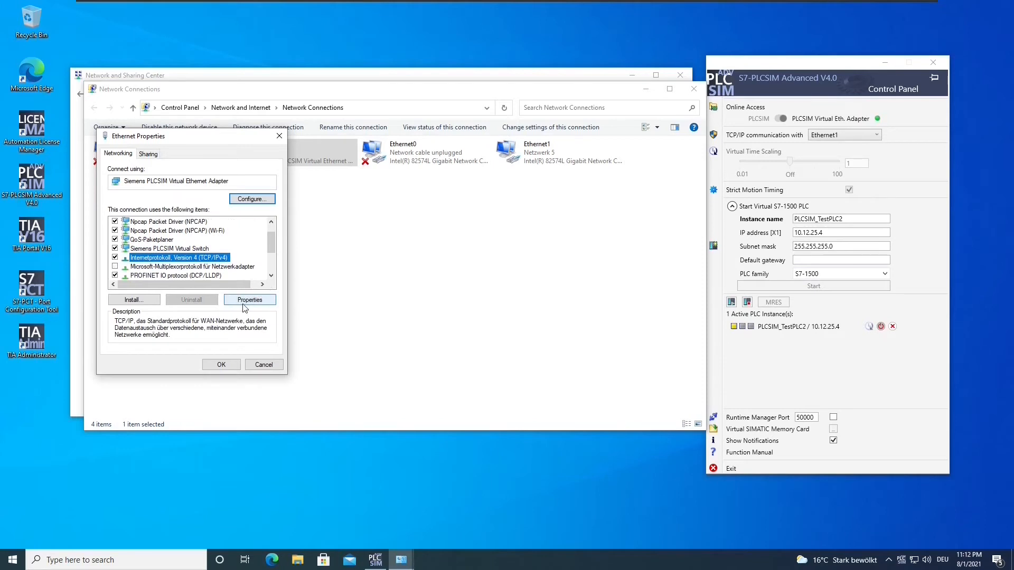
{"action": "left_click_drag", "start_coordinate": [209, 141], "coordinate": [169, 143]}
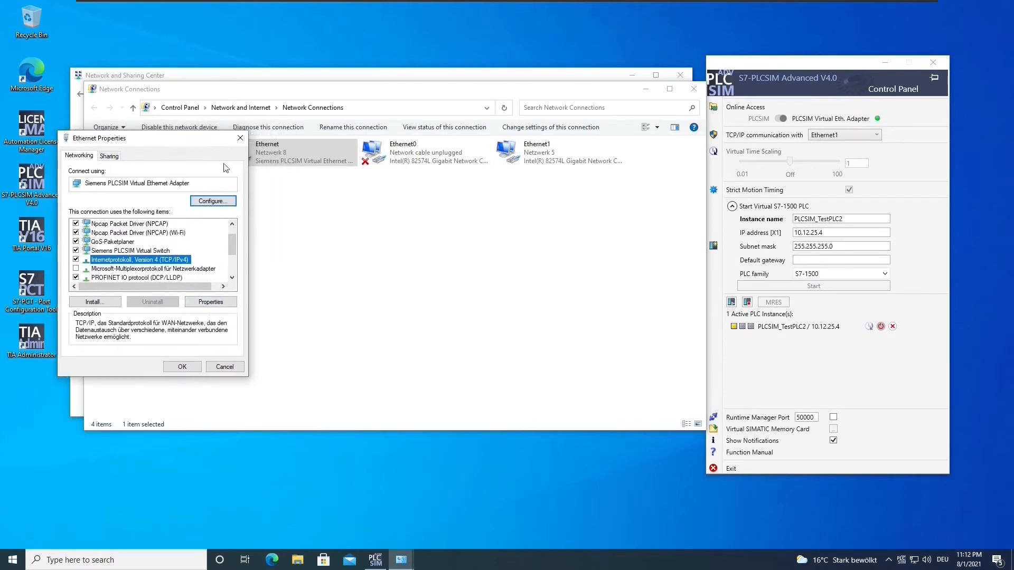
{"action": "left_click", "coordinate": [213, 303]}
- Assign it static address 10.12.25.6 with mask 255.255.255.0 and apply the change
{"action": "left_click", "coordinate": [125, 255]}
{"action": "left_click", "coordinate": [198, 270]}
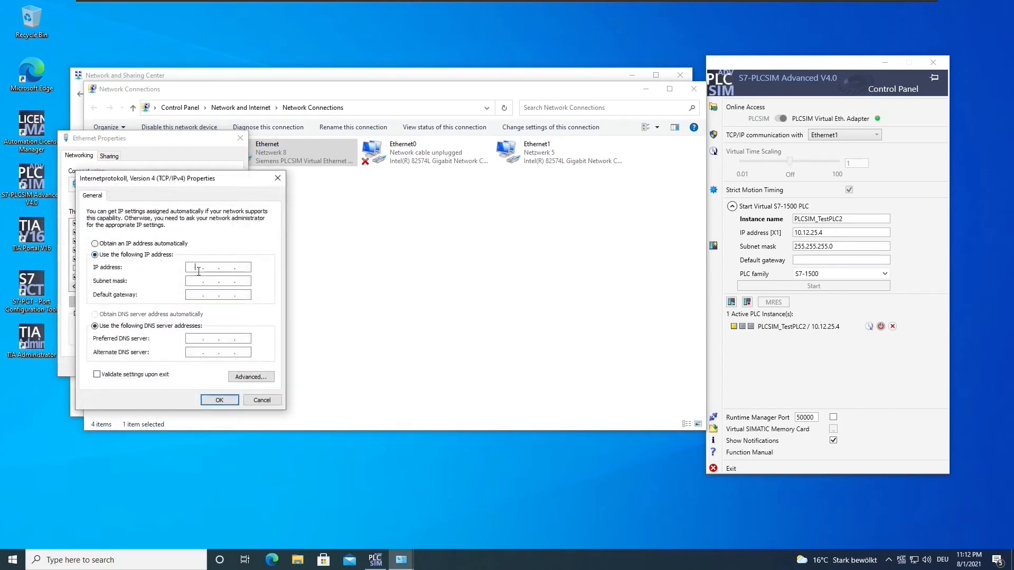
{"action": "type", "text": "10.12 . 25 . 6"}
{"action": "key", "text": "Tab"}
{"action": "type", "text": "255255255"}
{"action": "left_click_drag", "start_coordinate": [187, 181], "coordinate": [207, 194]}
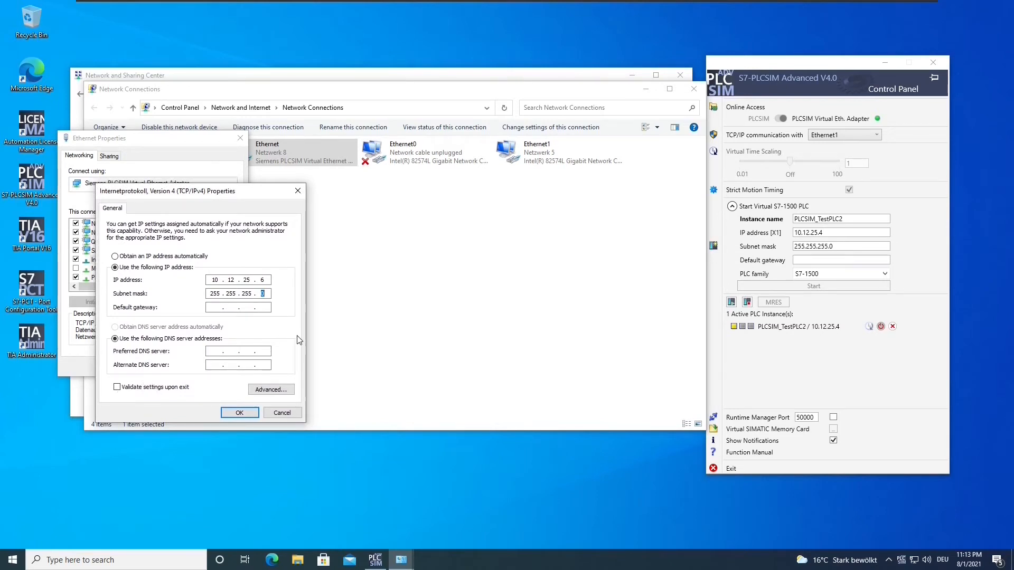
{"action": "left_click", "coordinate": [244, 413]}
{"action": "left_click", "coordinate": [181, 366]}
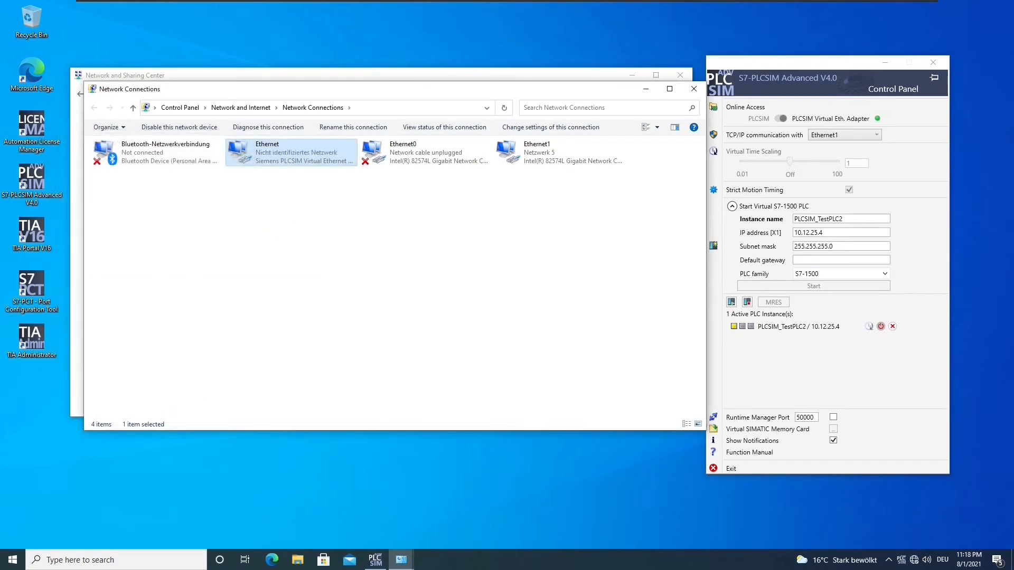
- Launch TIA Portal V16 and open the MyFirstTiaProjectForPLCSimAdvanced project
{"action": "left_click", "coordinate": [39, 231]}
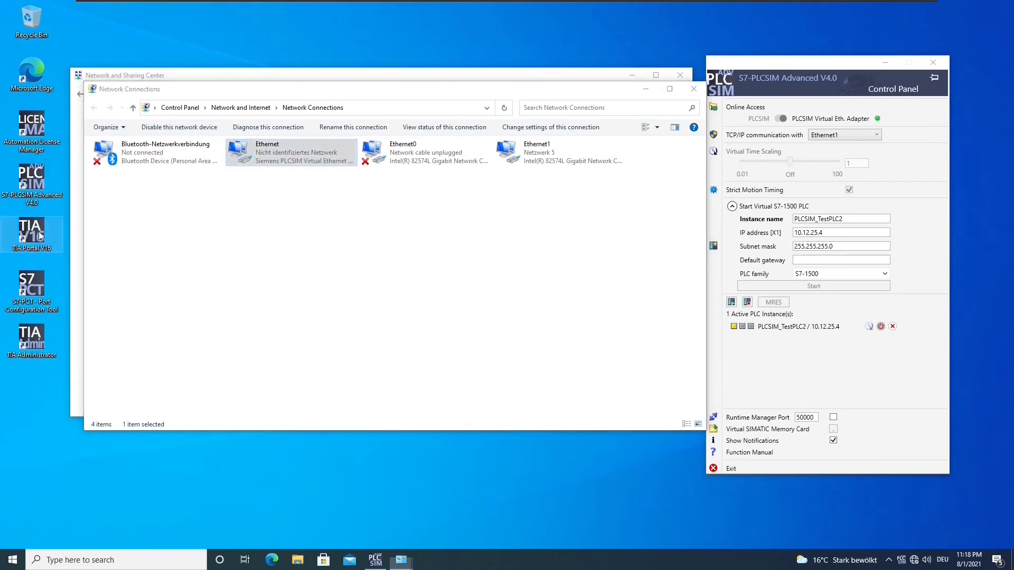
{"action": "double_click", "coordinate": [39, 231]}
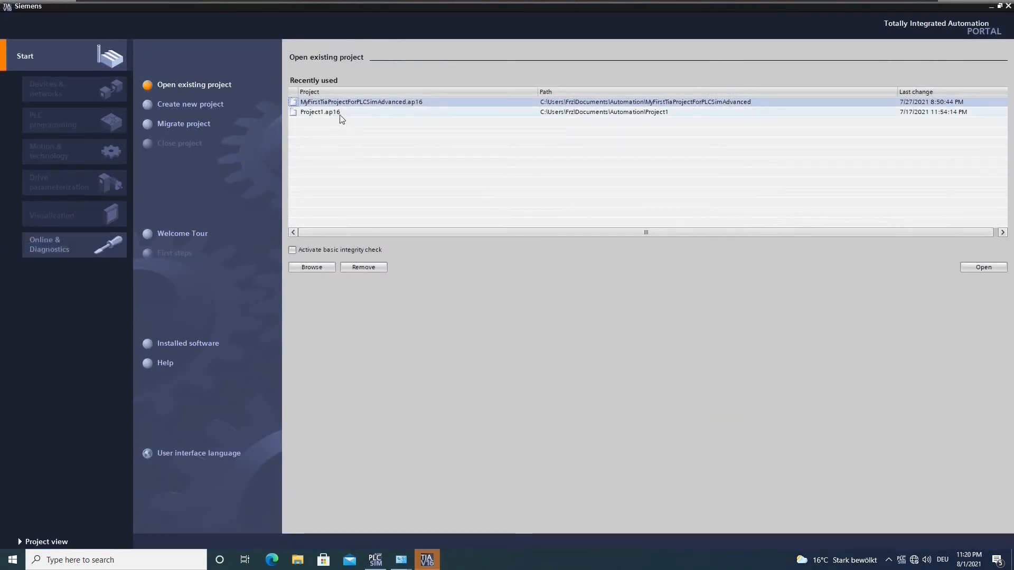
{"action": "double_click", "coordinate": [339, 102]}
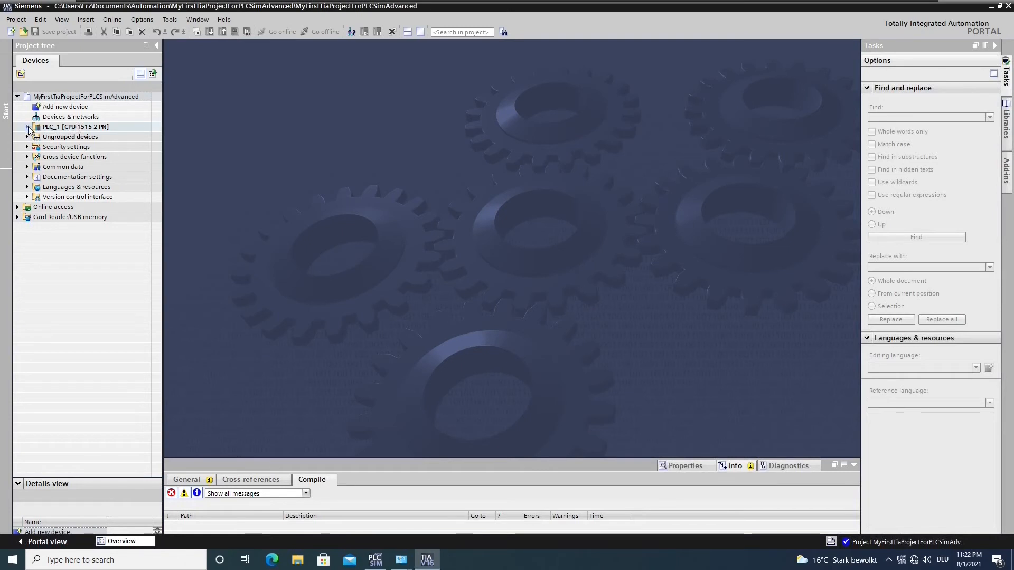
- Open the Properties of PLC_1 [CPU 1515-2 PN] from the project tree
{"action": "left_click", "coordinate": [28, 126]}
{"action": "left_click", "coordinate": [27, 128]}
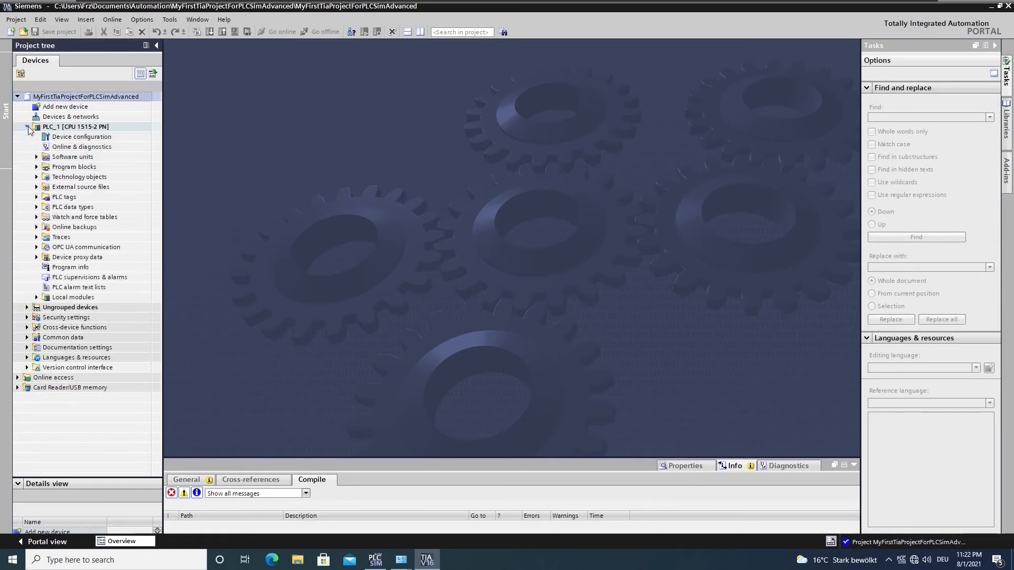
{"action": "left_click", "coordinate": [47, 128]}
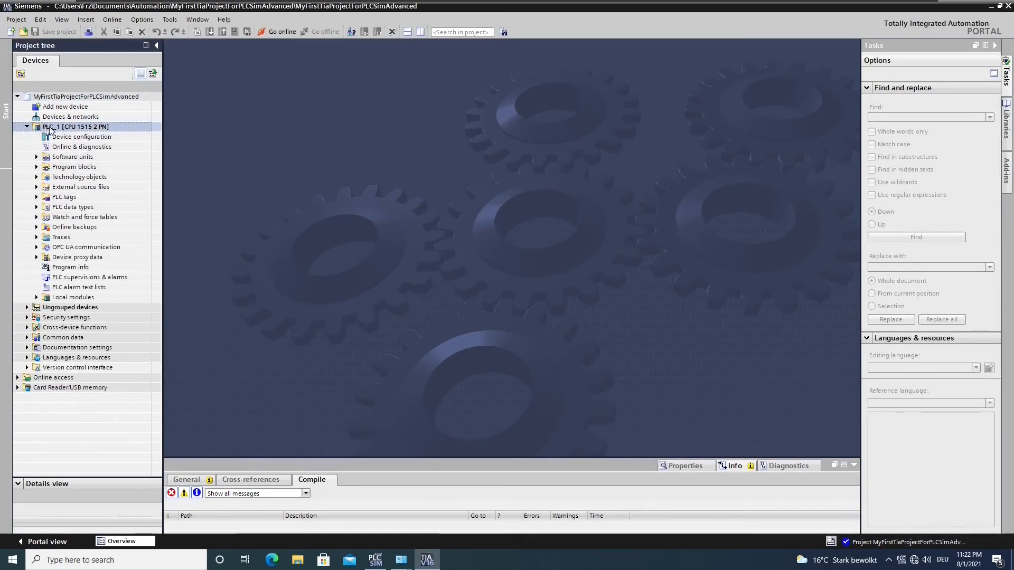
{"action": "right_click", "coordinate": [55, 130]}
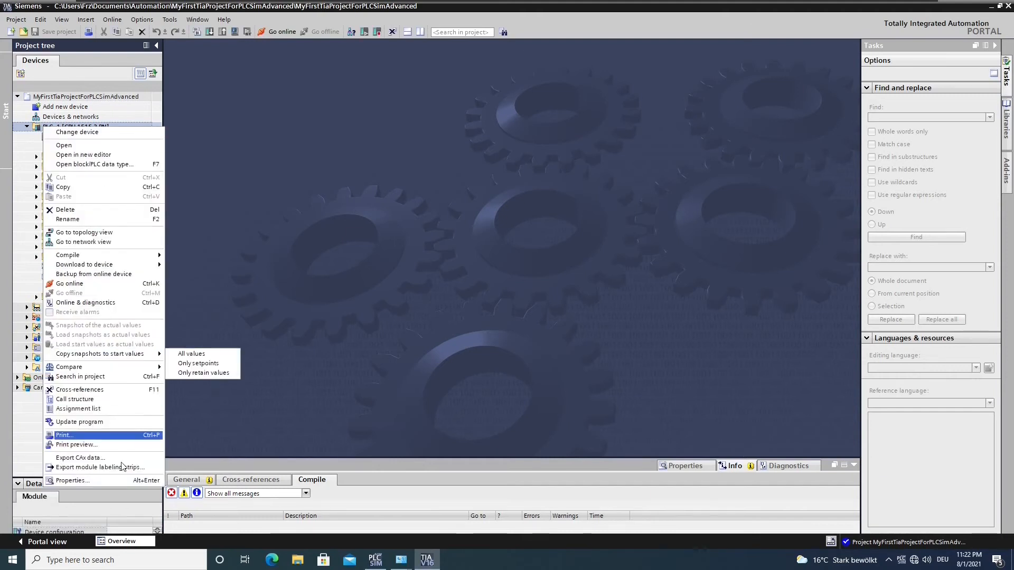
{"action": "left_click", "coordinate": [100, 481]}
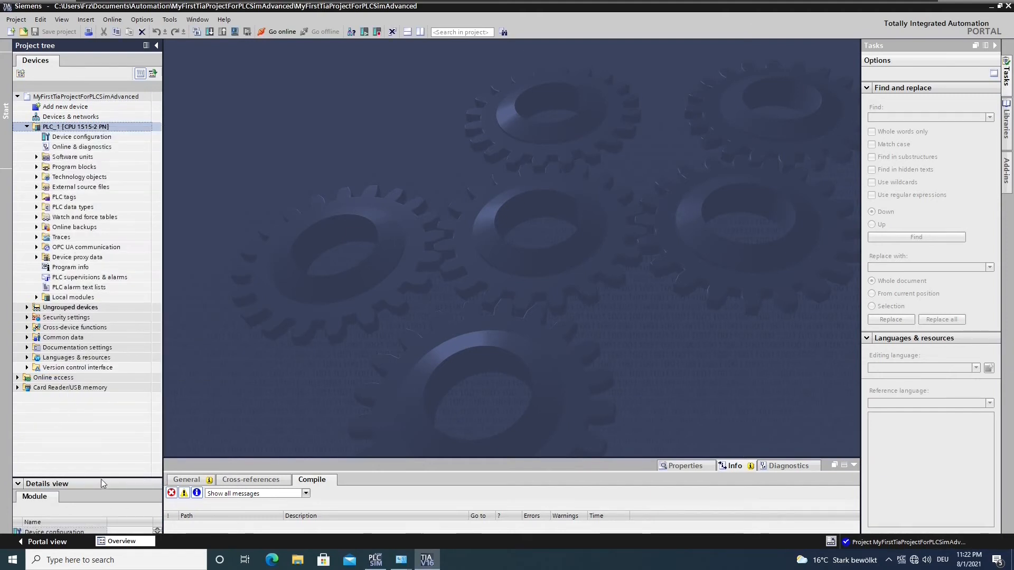
{"action": "left_click", "coordinate": [78, 127]}
{"action": "key", "text": "alt+Return"}
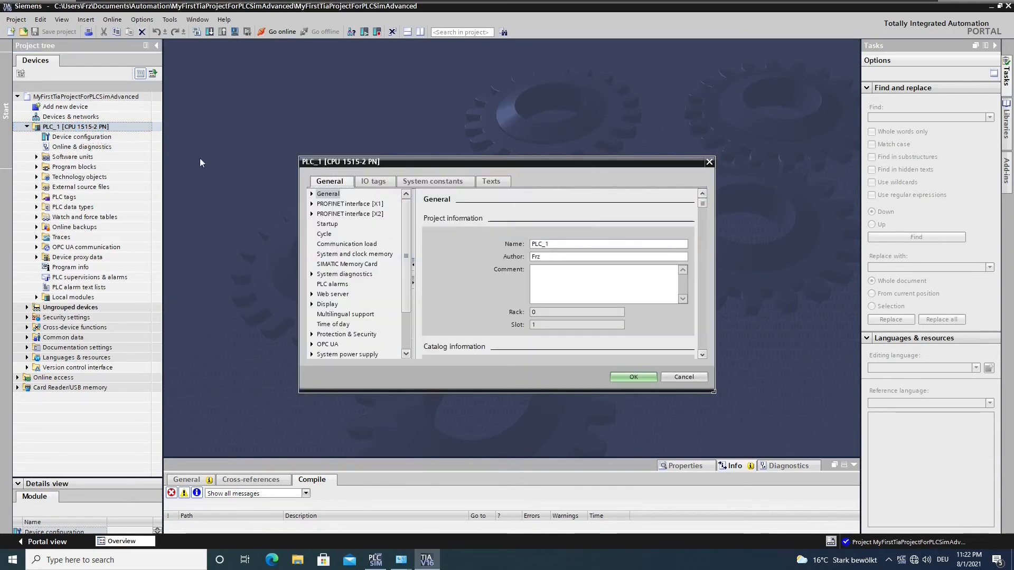
- Change PLC_1's PROFINET interface [X1] IP address to 10.12.25.4 and confirm
{"action": "left_click", "coordinate": [350, 205]}
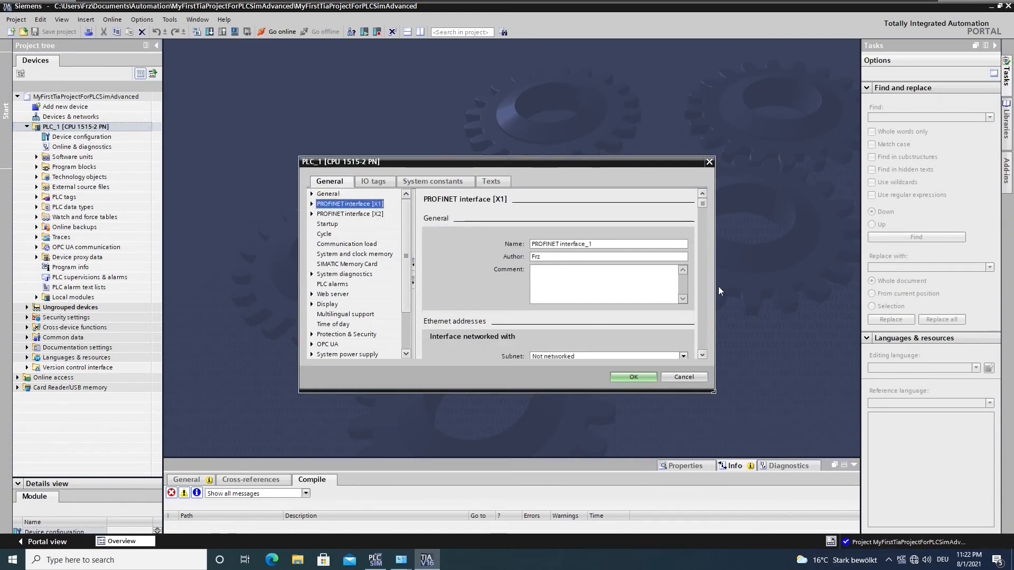
{"action": "scroll", "coordinate": [701, 356], "scroll_direction": "down", "scroll_amount": 5}
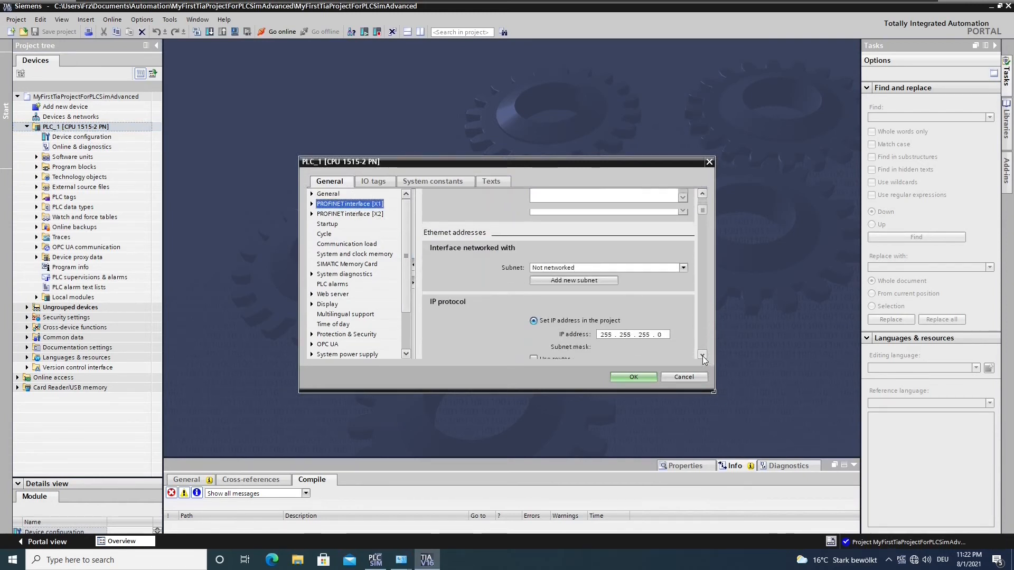
{"action": "scroll", "coordinate": [702, 358], "scroll_direction": "down", "scroll_amount": 1}
{"action": "left_click", "coordinate": [603, 310]}
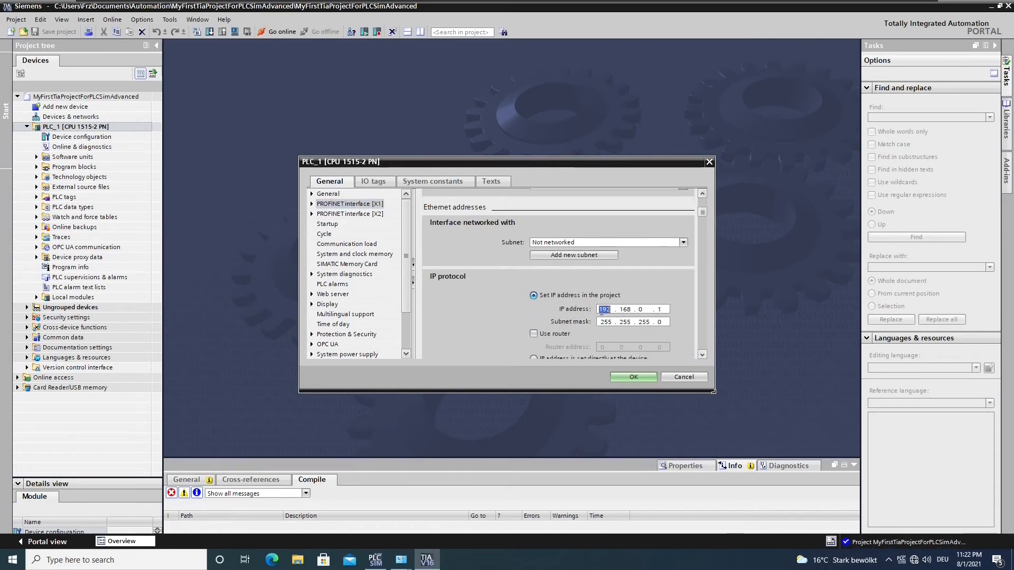
{"action": "left_click", "coordinate": [904, 563]}
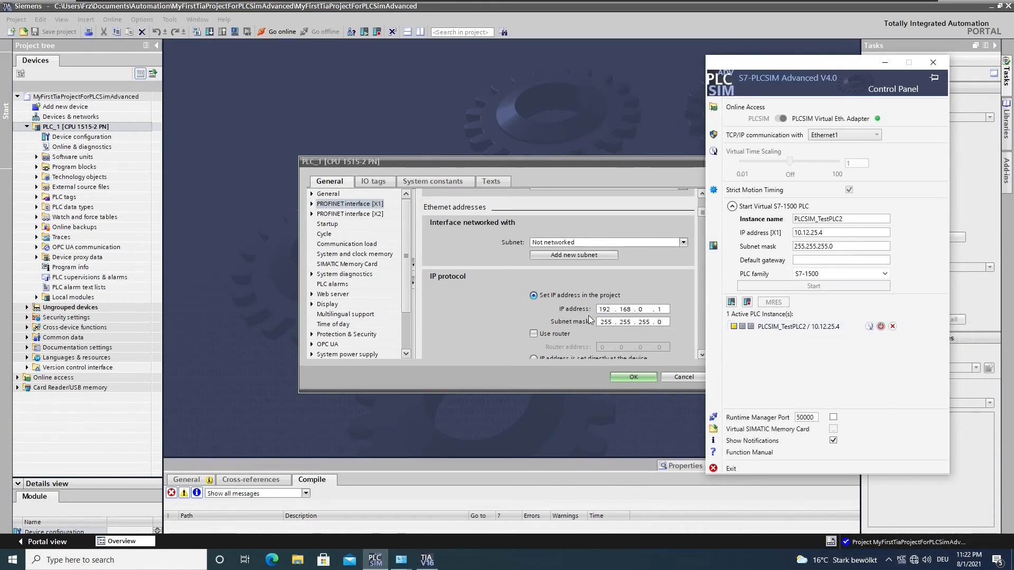
{"action": "left_click", "coordinate": [603, 309]}
{"action": "type", "text": "1"}
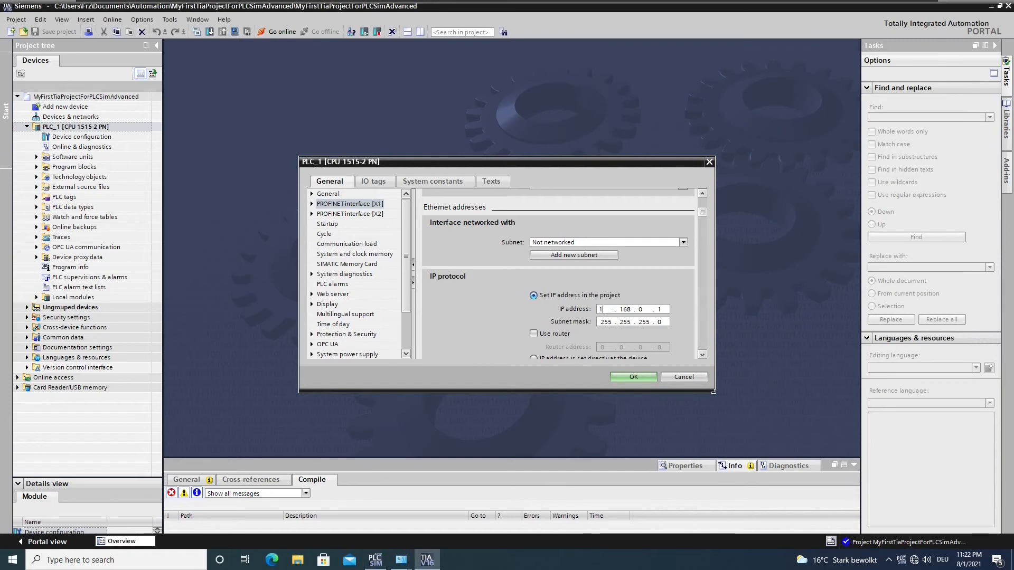
{"action": "type", "text": "0 . 12 . 25 . 4"}
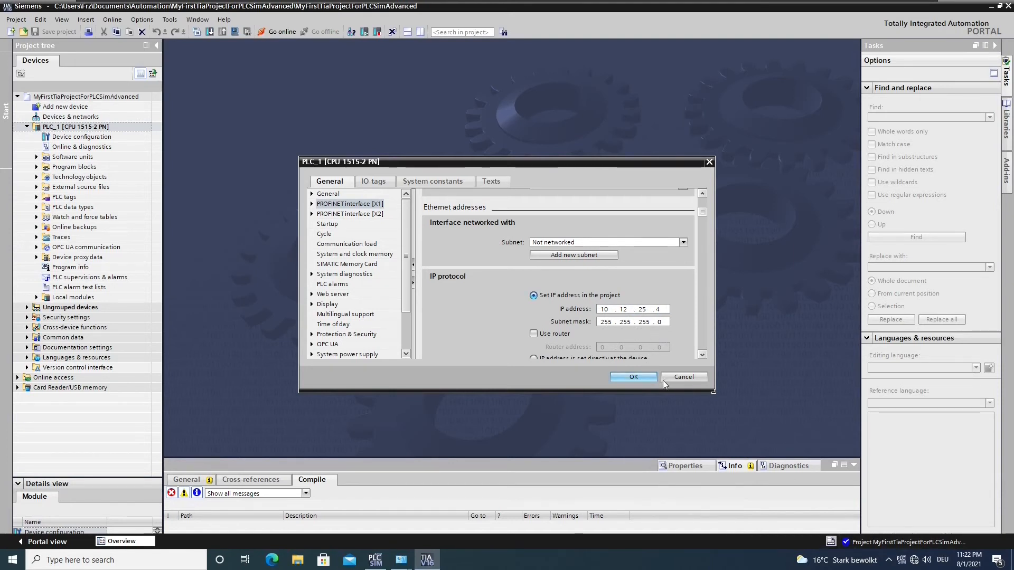
{"action": "left_click", "coordinate": [633, 377]}
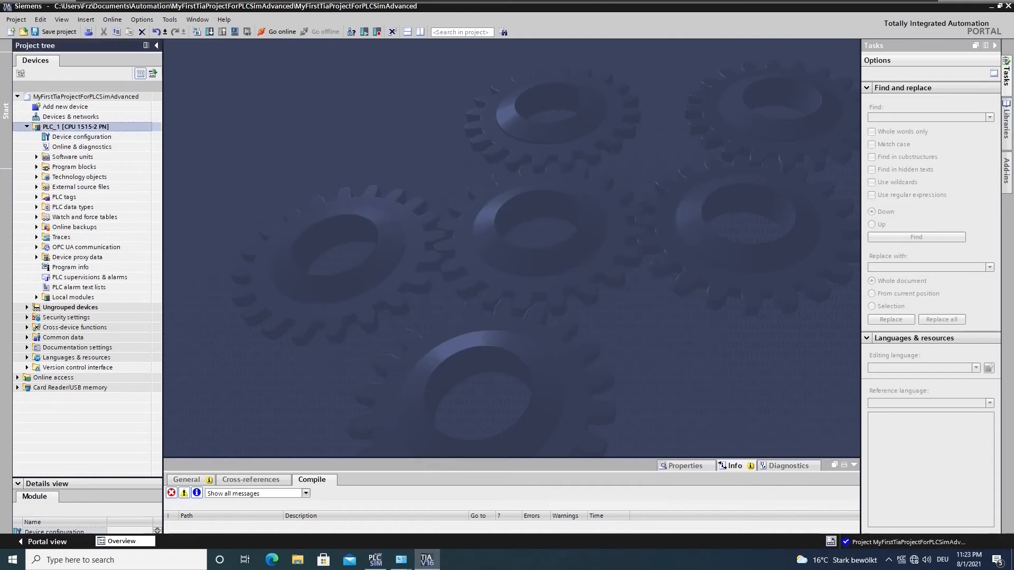
- Start a hardware-and-software (only changes) download for PLC_1 and list the PG/PC interfaces
{"action": "right_click", "coordinate": [80, 129]}
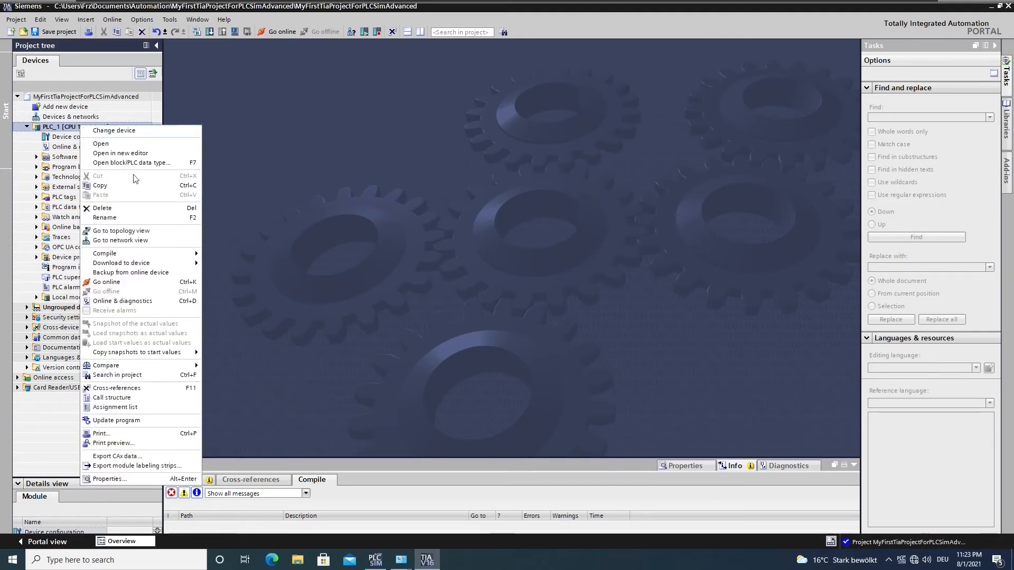
{"action": "mouse_move", "coordinate": [155, 266]}
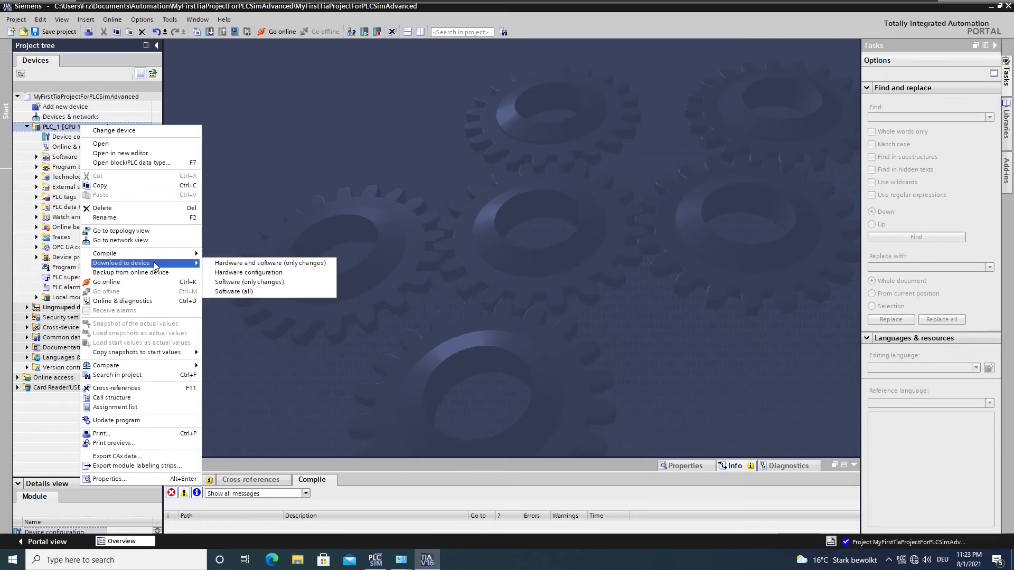
{"action": "left_click", "coordinate": [241, 266]}
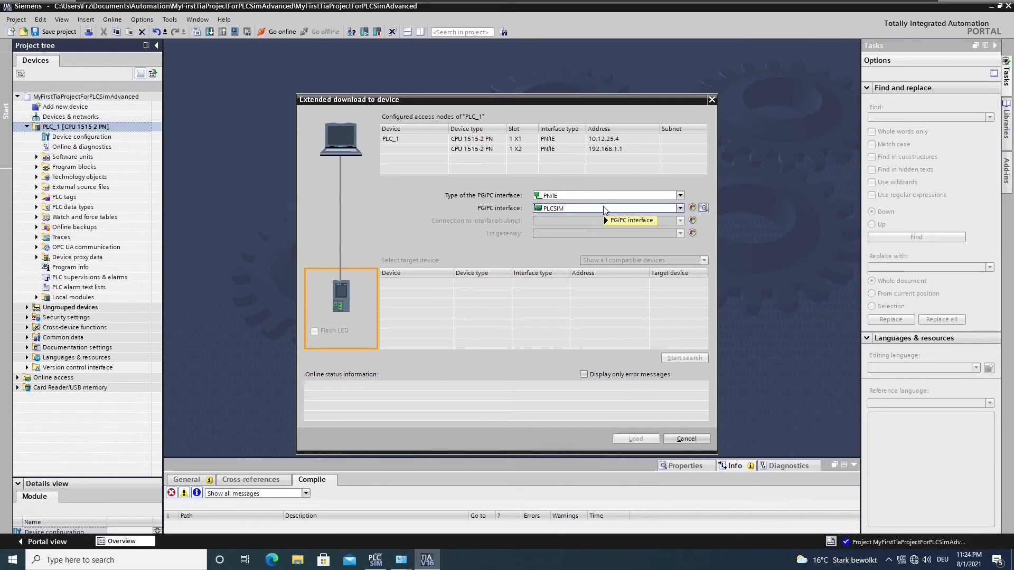
{"action": "mouse_move", "coordinate": [603, 207]}
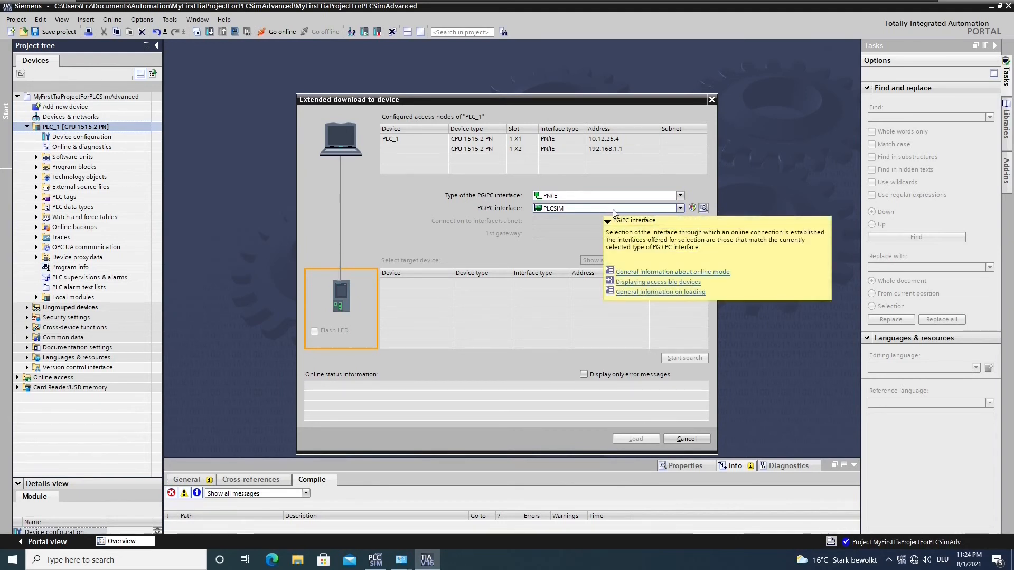
{"action": "left_click", "coordinate": [604, 209]}
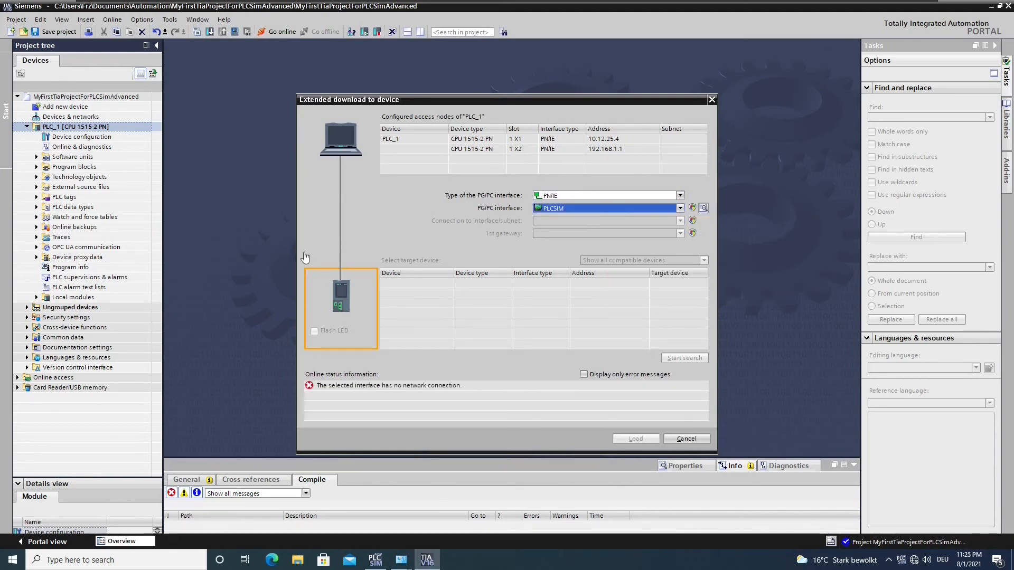
{"action": "left_click", "coordinate": [680, 209]}
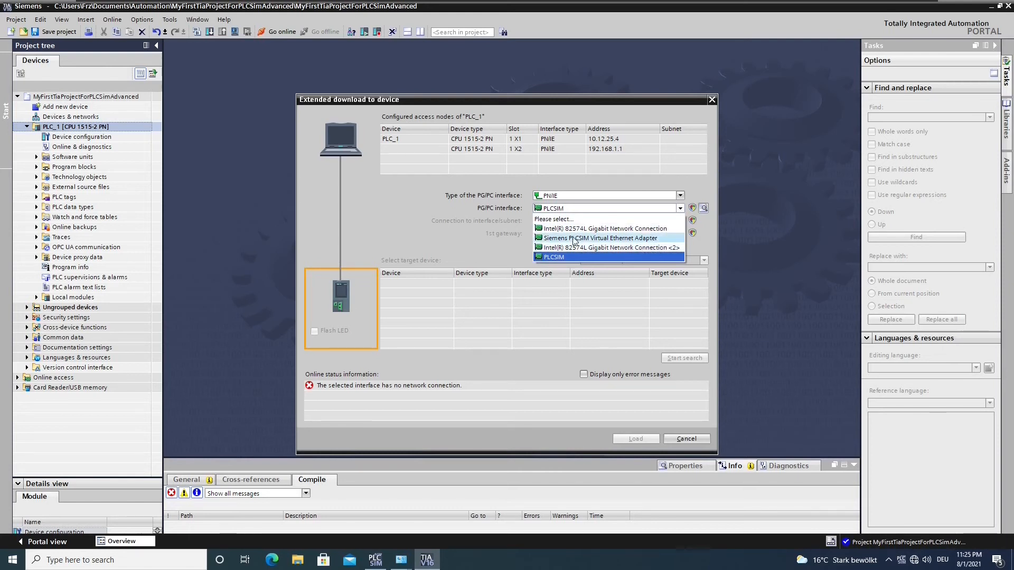
- Choose the Intel 82574L adapter, search, and target the CPU at address 10.12.25.4
{"action": "left_click", "coordinate": [637, 246]}
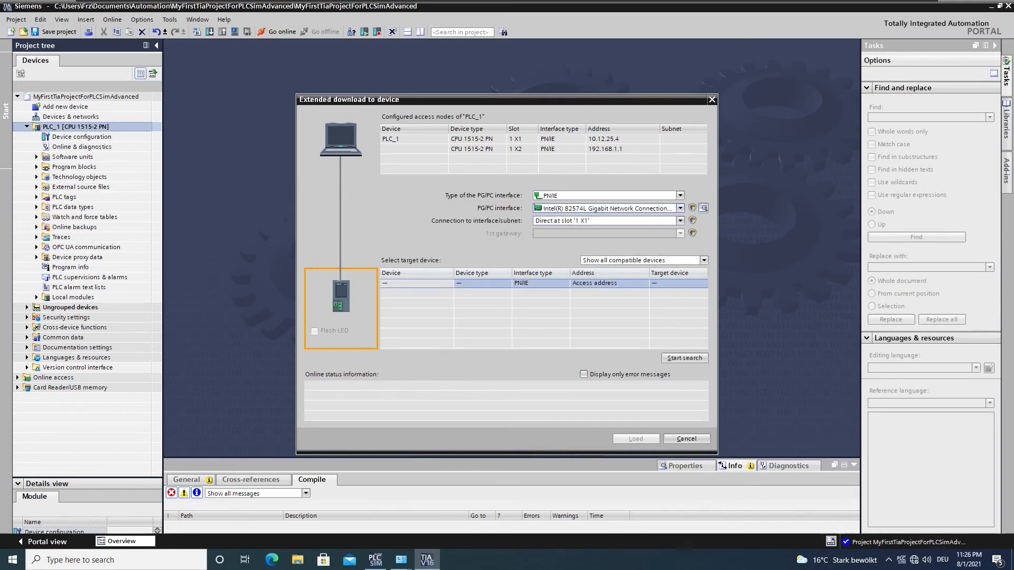
{"action": "left_click", "coordinate": [679, 360]}
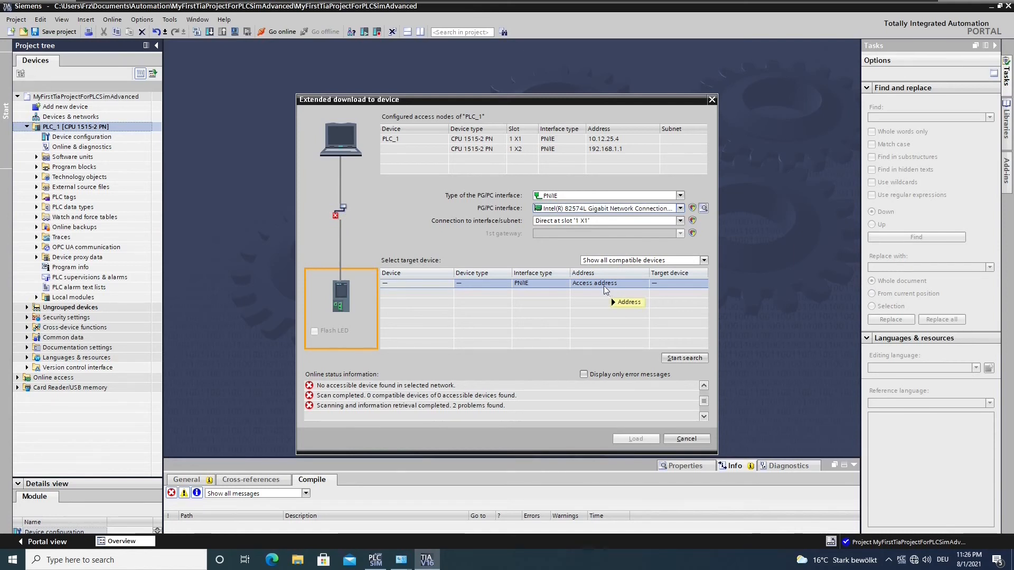
{"action": "mouse_move", "coordinate": [611, 298]}
{"action": "left_click", "coordinate": [588, 284]}
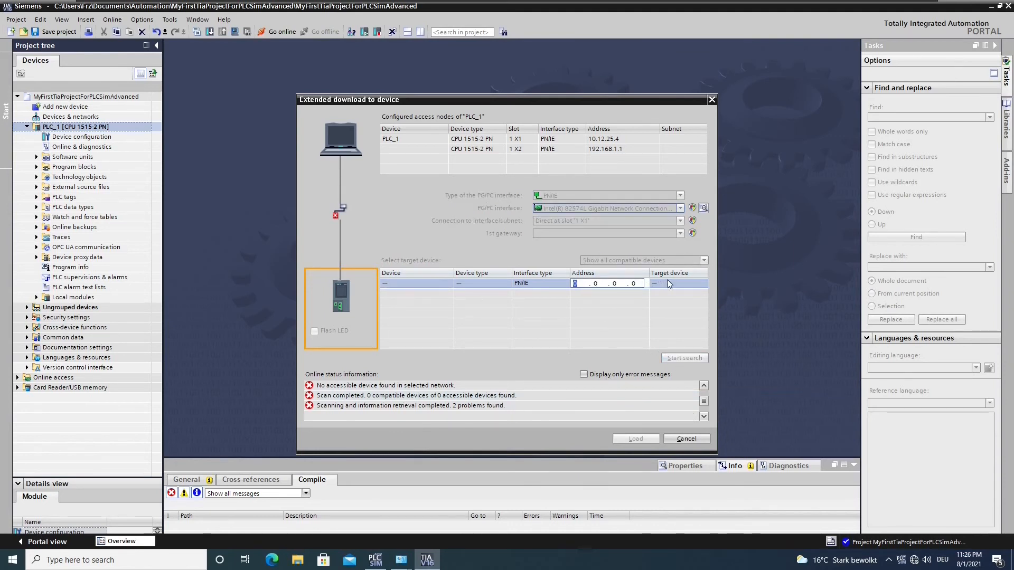
{"action": "type", "text": "10.12.25.4"}
{"action": "key", "text": "Return"}
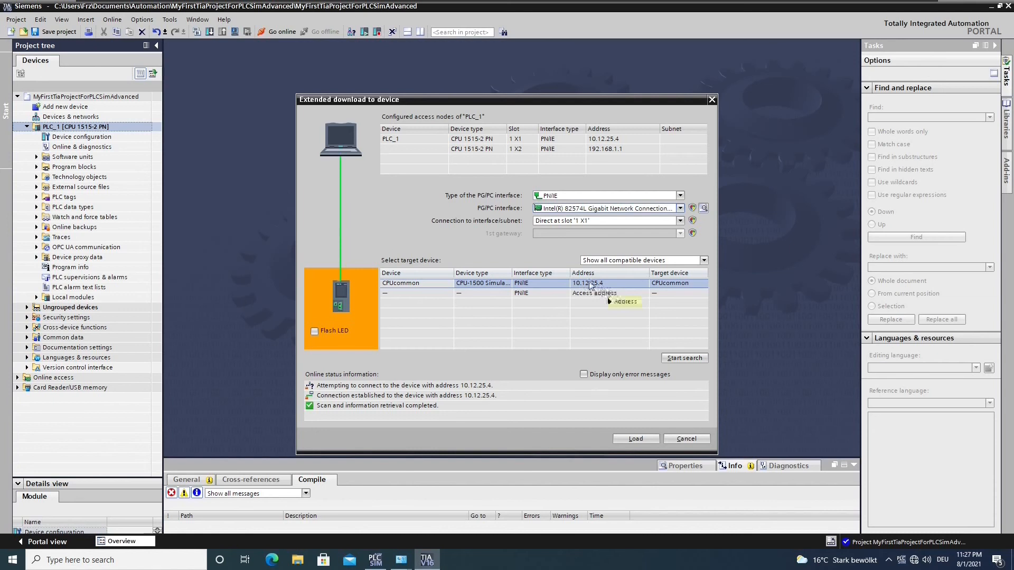
- Load PLC_1 into the found simulated CPU, confirming the load preview
{"action": "left_click", "coordinate": [636, 438]}
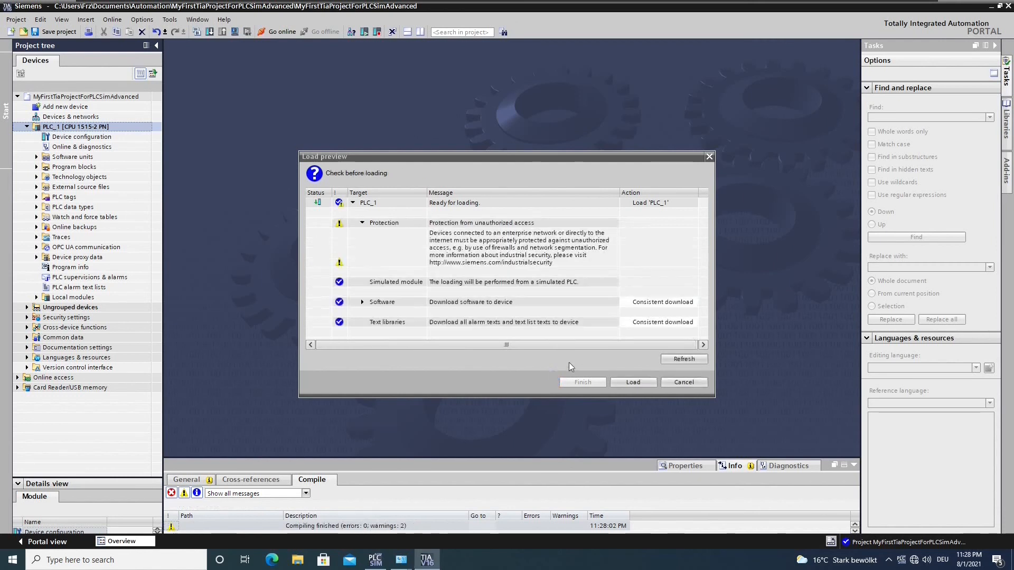
{"action": "left_click", "coordinate": [641, 381]}
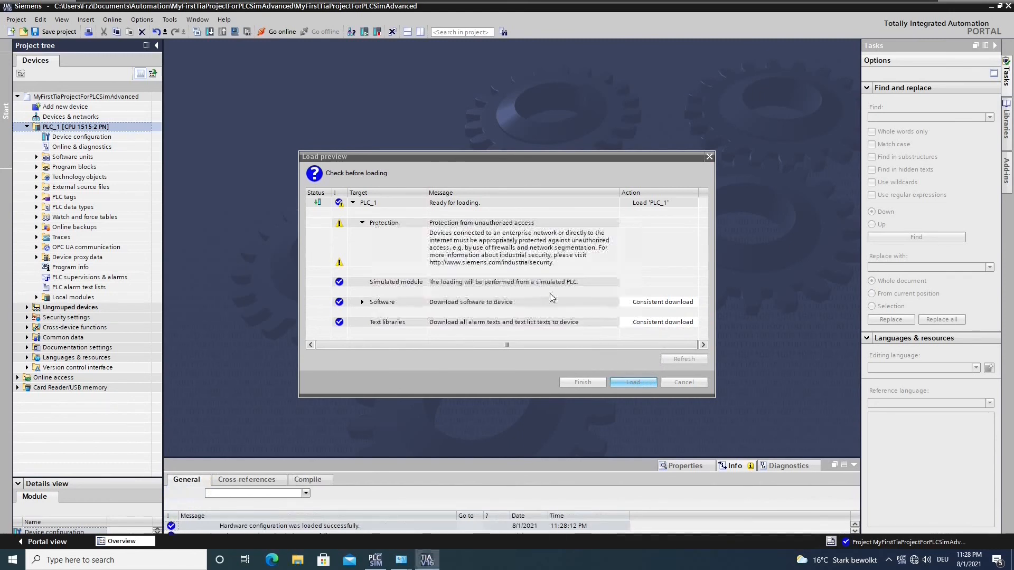
- Set the module to start after loading, finish, and open the PLCSIM Advanced control panel
{"action": "left_click", "coordinate": [693, 222]}
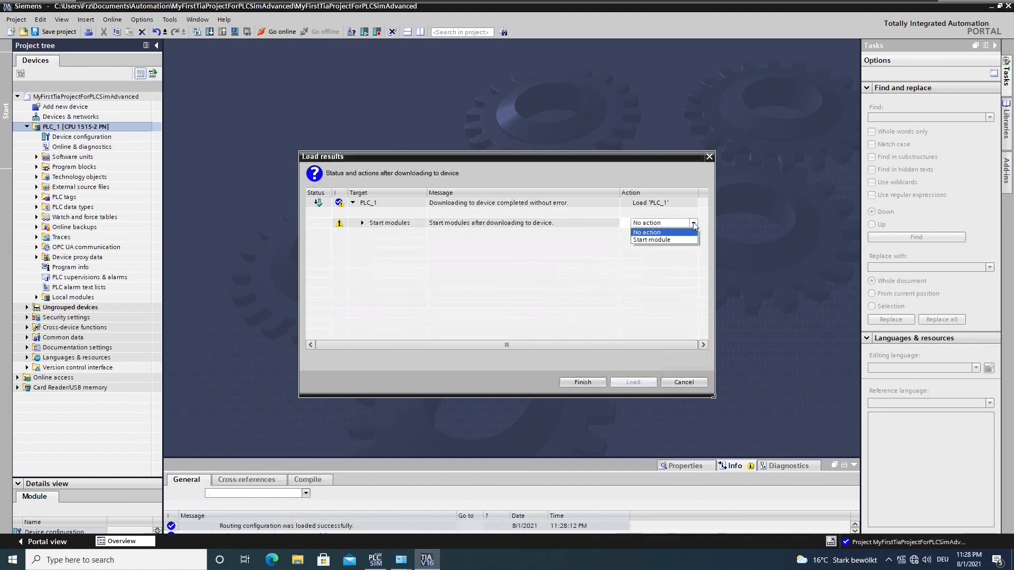
{"action": "left_click", "coordinate": [667, 239]}
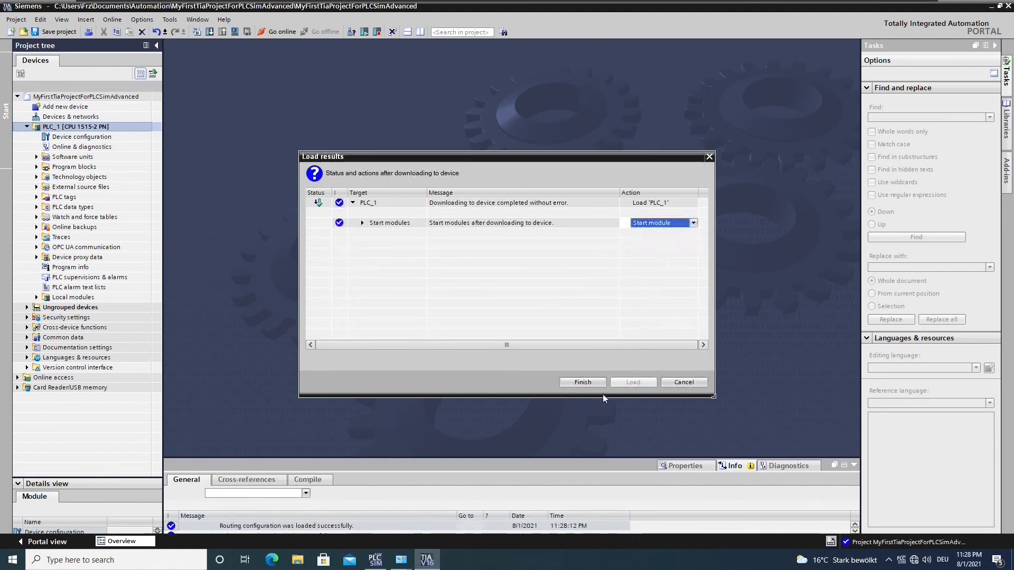
{"action": "left_click", "coordinate": [587, 382]}
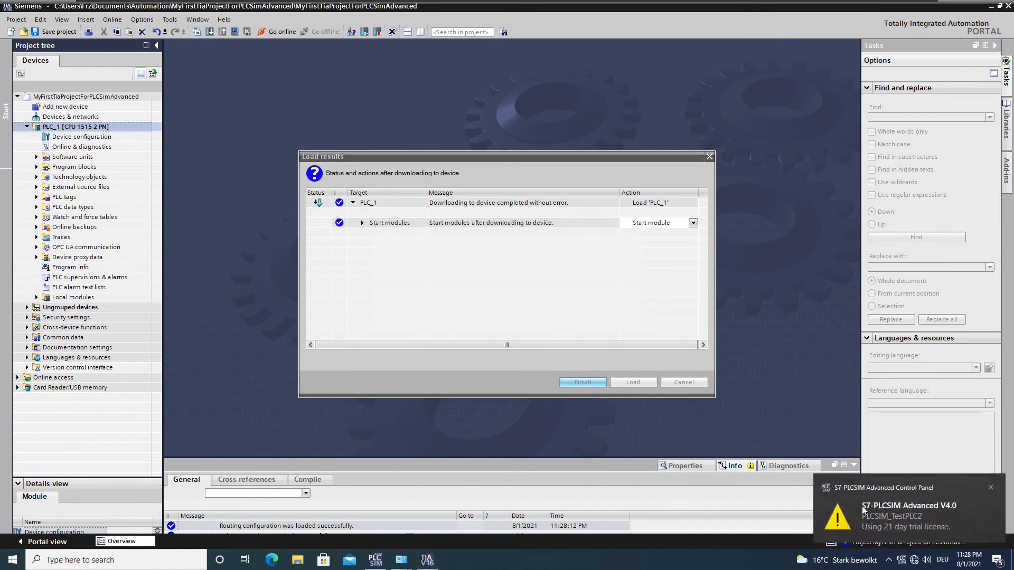
{"action": "left_click", "coordinate": [901, 564]}
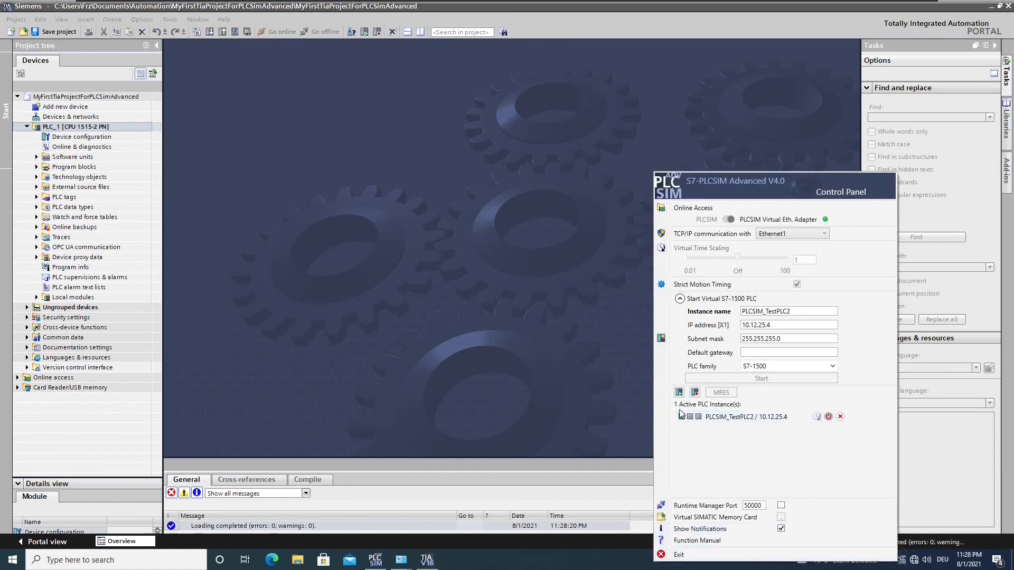